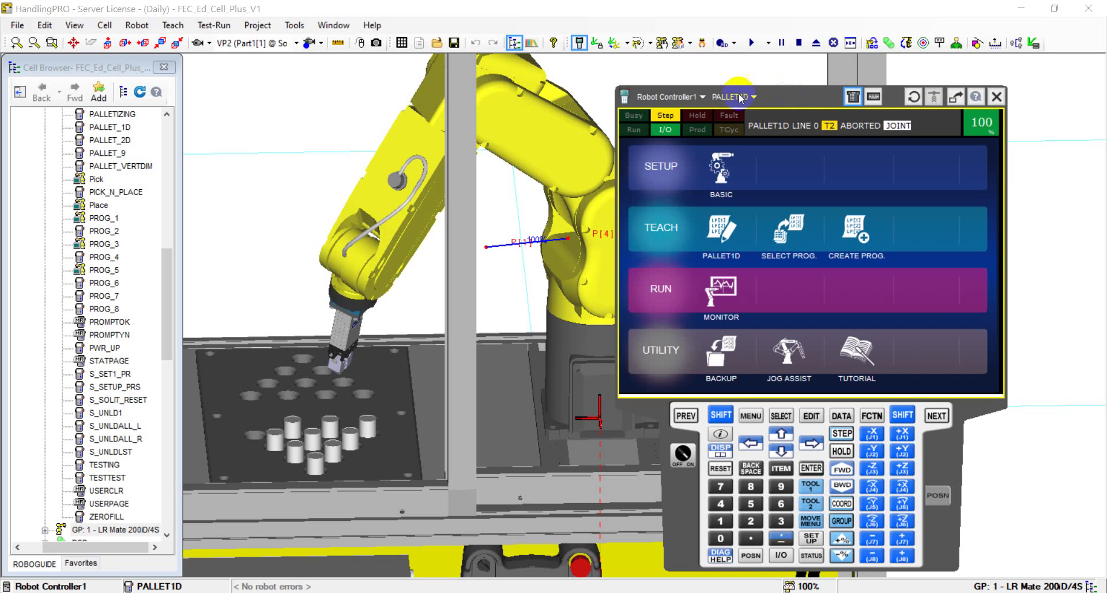
Zoom the 3D view of the work cell in and out around the robot.
left_click(32, 45)
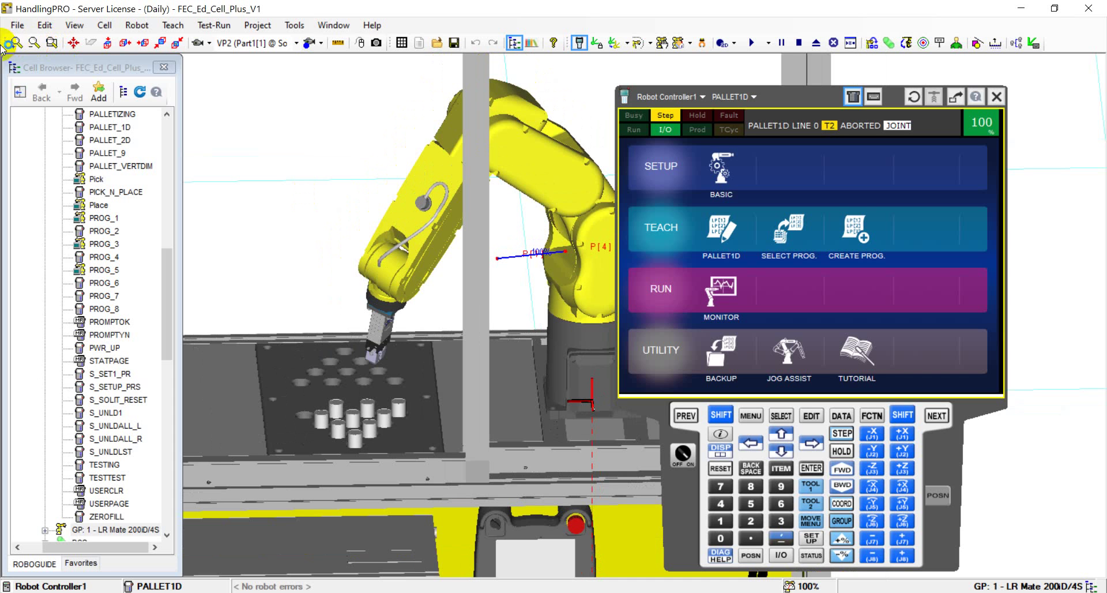
left_click(16, 43)
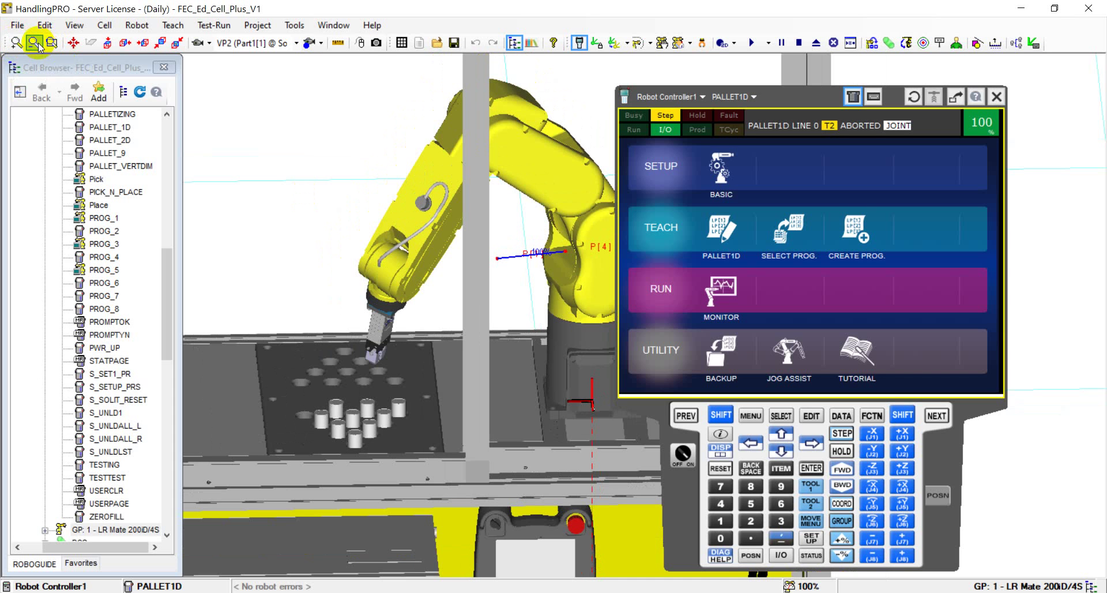
left_click(15, 43)
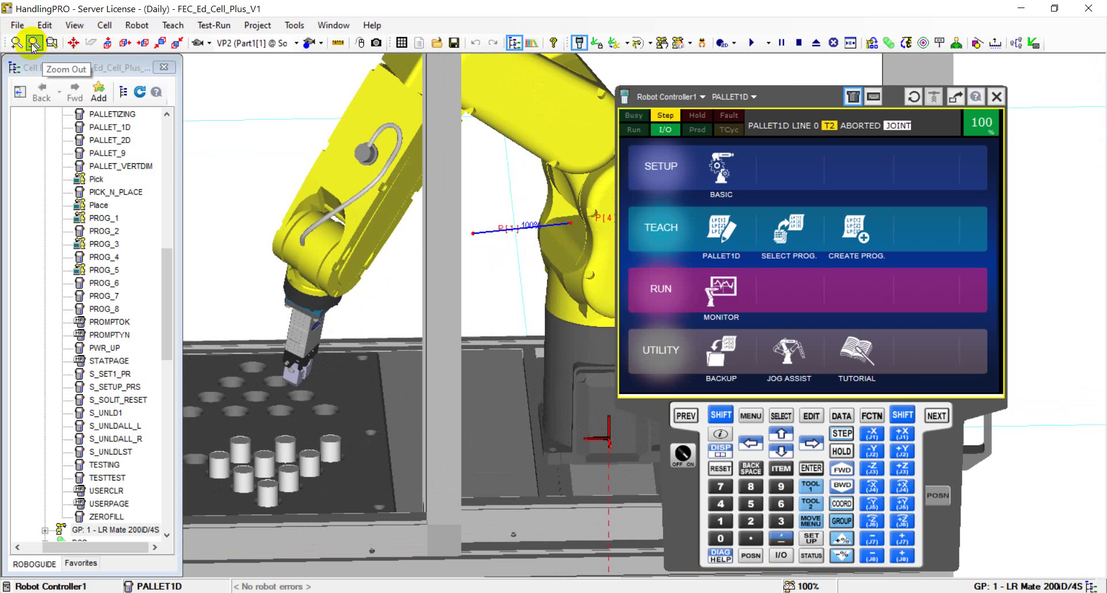
left_click(17, 44)
left_click(33, 45)
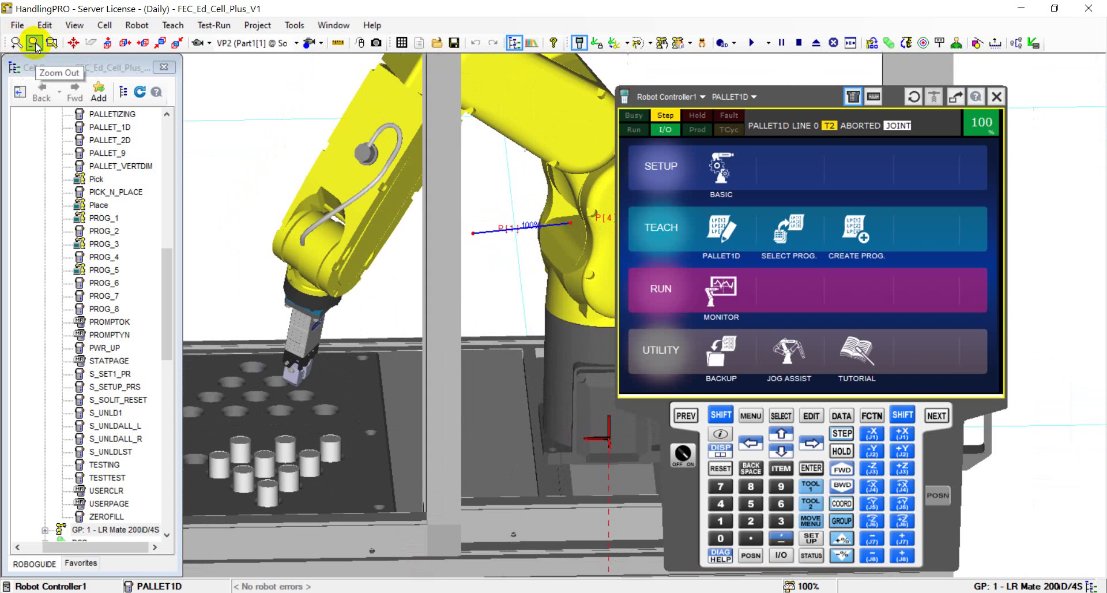
left_click(34, 45)
left_click(34, 45)
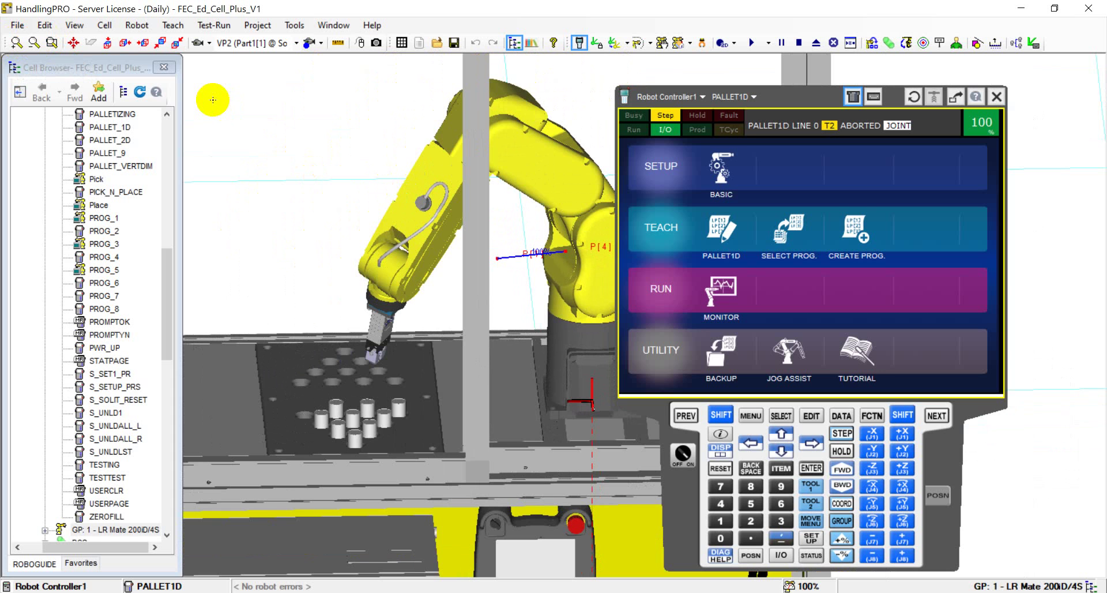
Look at the work cell from the standard top, side, front and rear views.
left_click(125, 44)
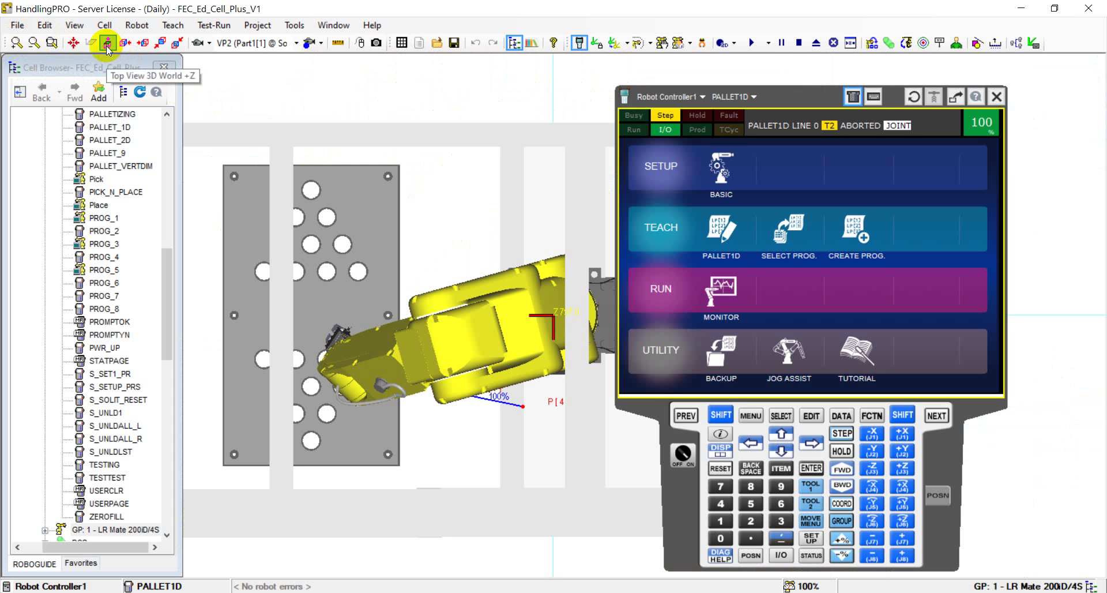
left_click(142, 44)
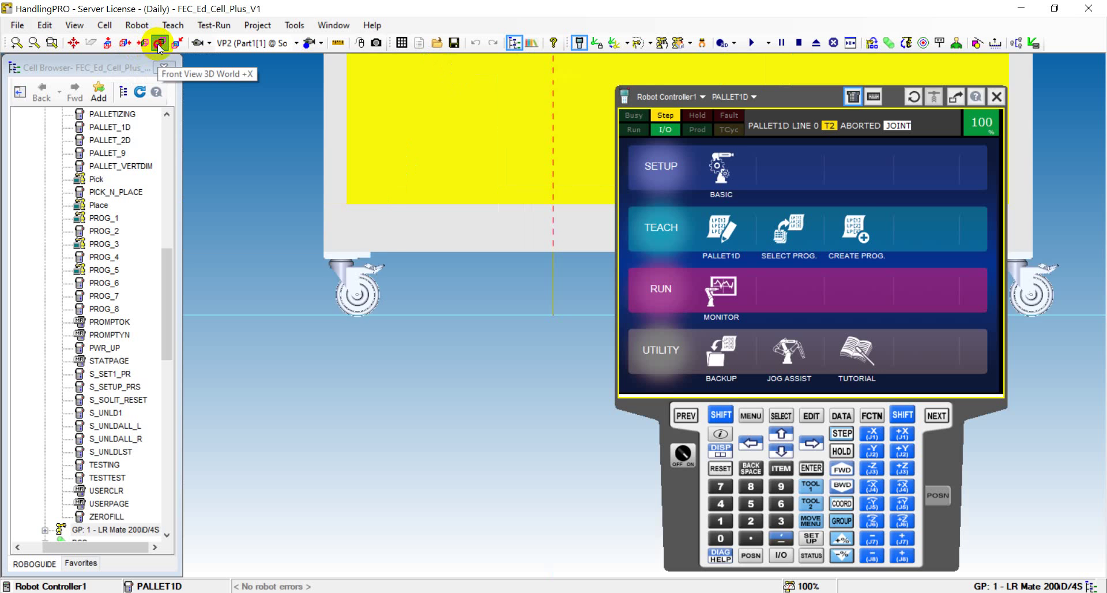
left_click(176, 43)
left_click(184, 43)
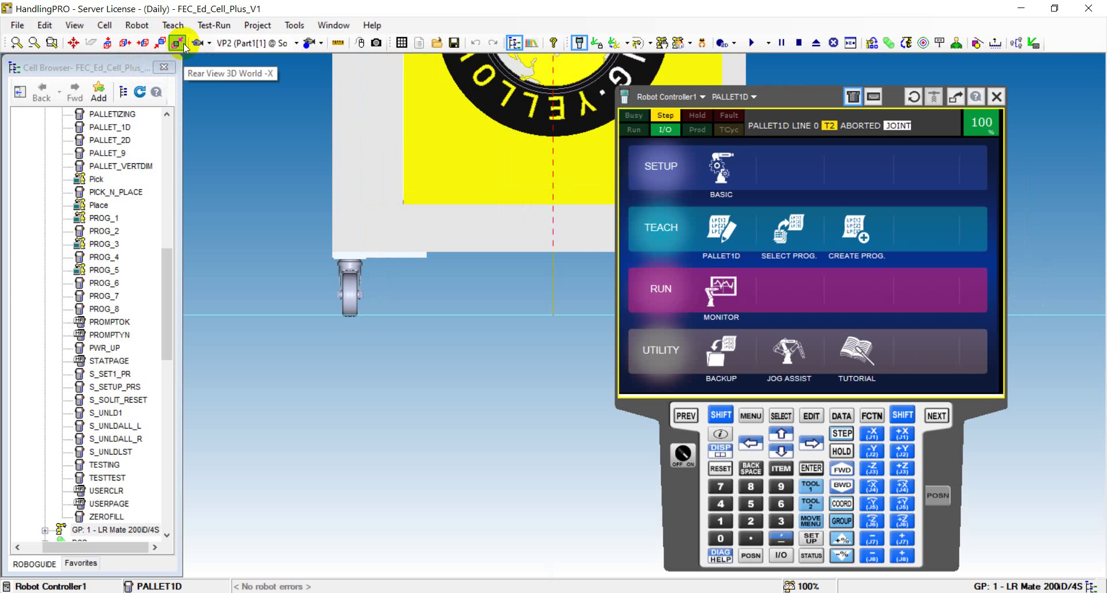
left_click(124, 44)
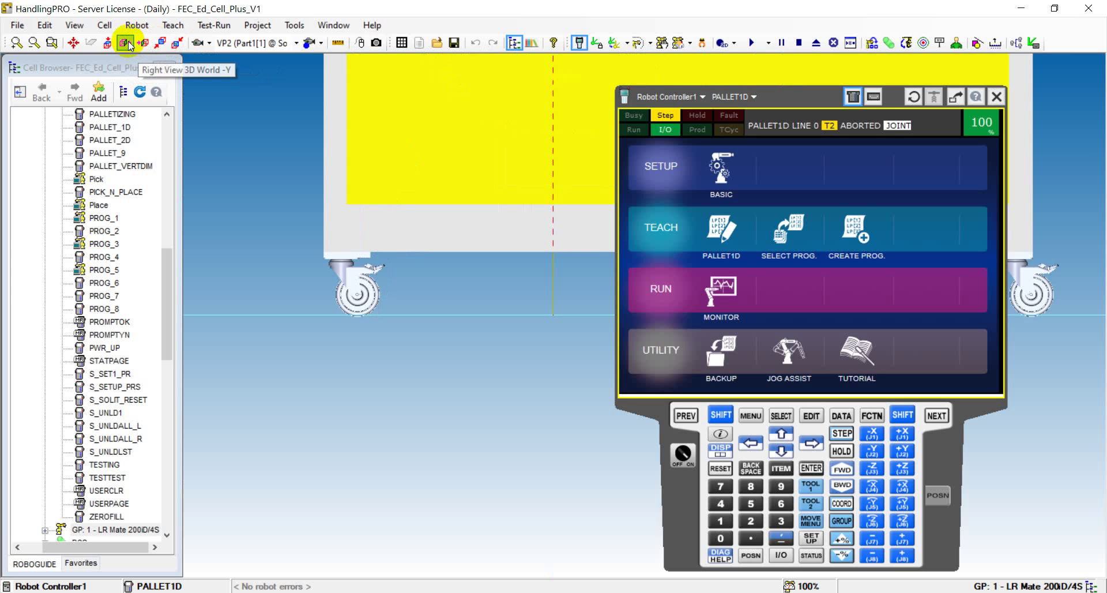
left_click(129, 43)
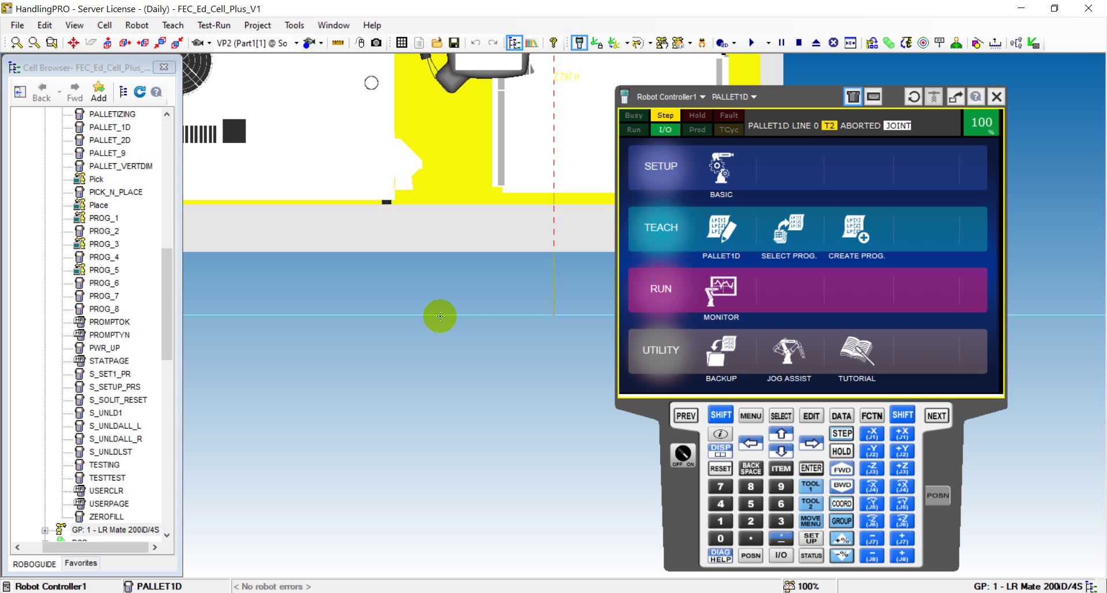
Select the PROG_7 program in the cell browser and look at the actions available for it.
right_click_drag(440, 316, 393, 327)
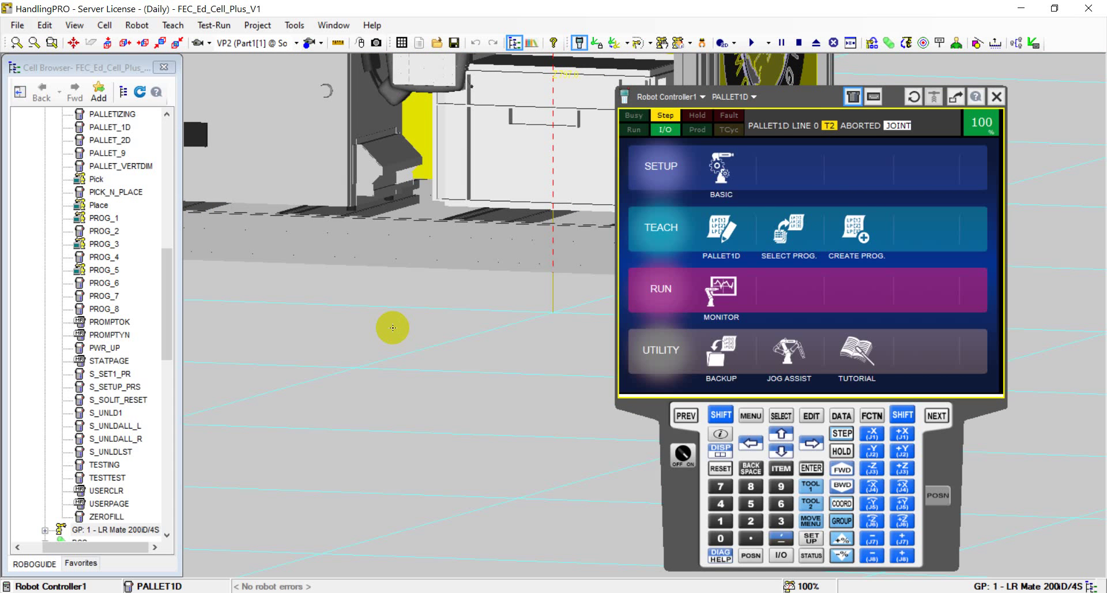
left_click(115, 295)
right_click(106, 298)
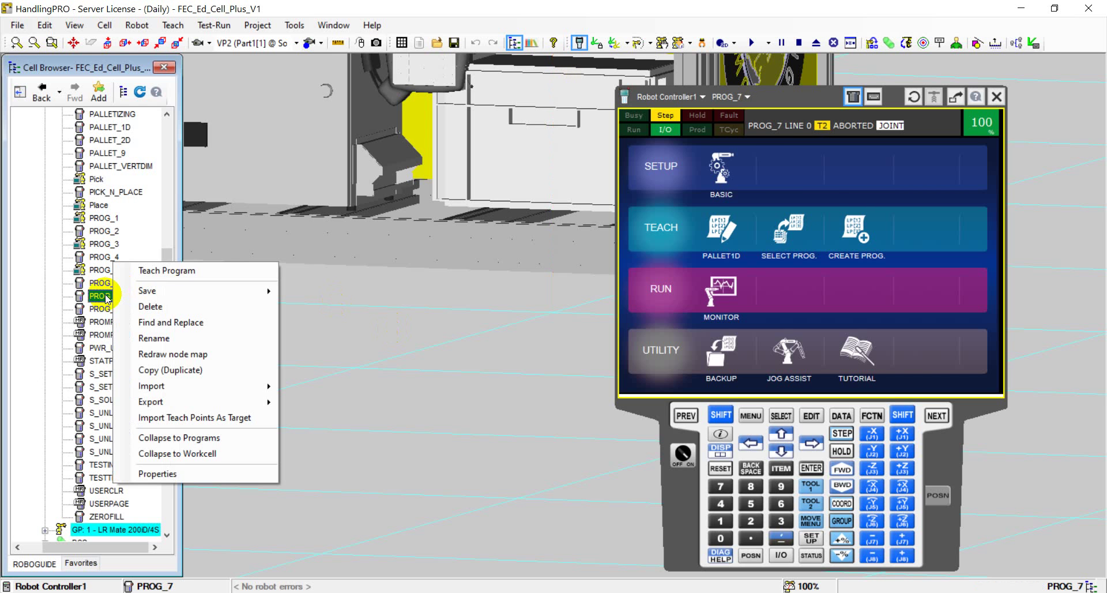
left_click(434, 320)
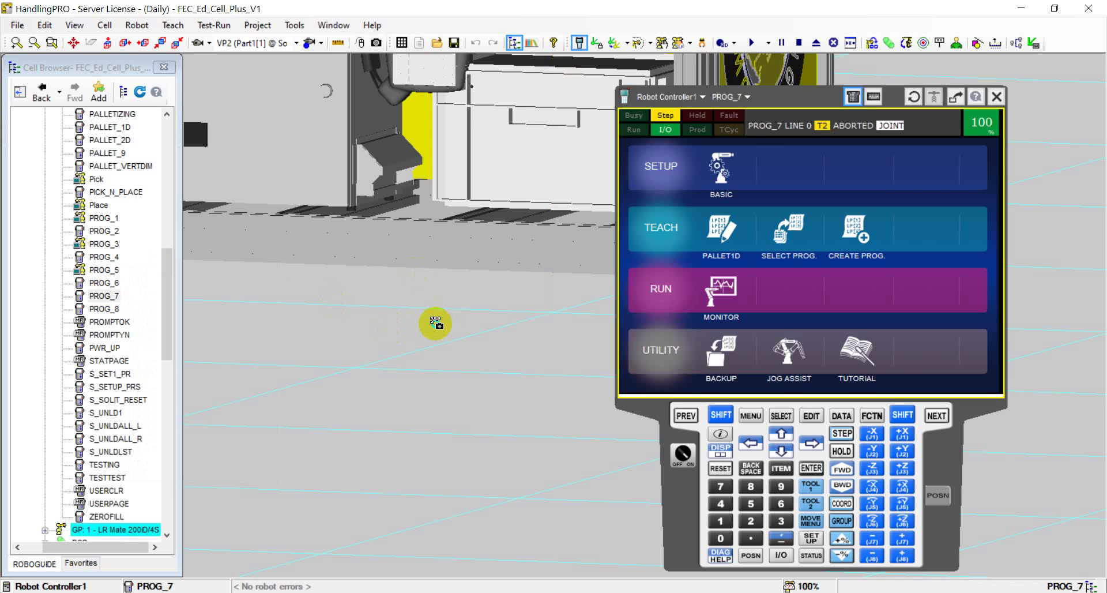
Examine the whole work cell and its frame from several angles by orbiting, zooming out and panning.
right_click_drag(435, 322, 636, 394)
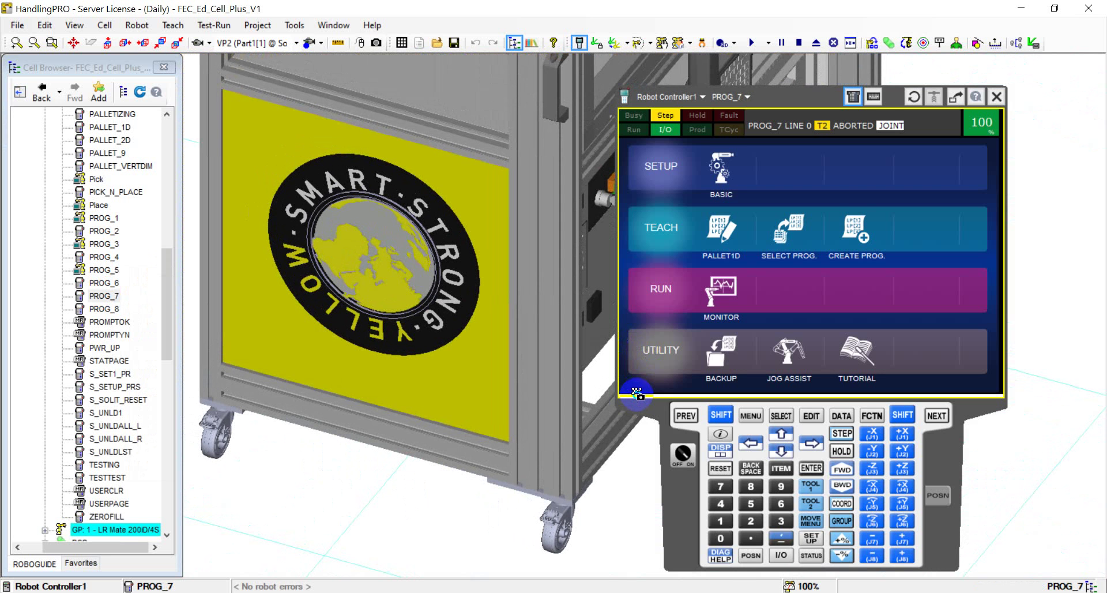
left_click(36, 45)
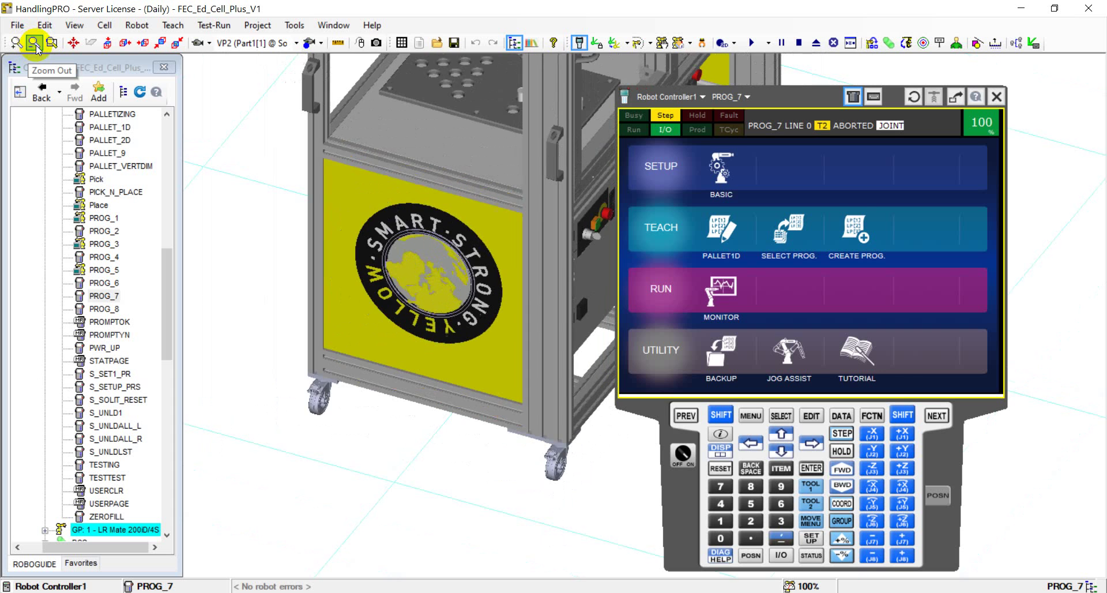
left_click(36, 45)
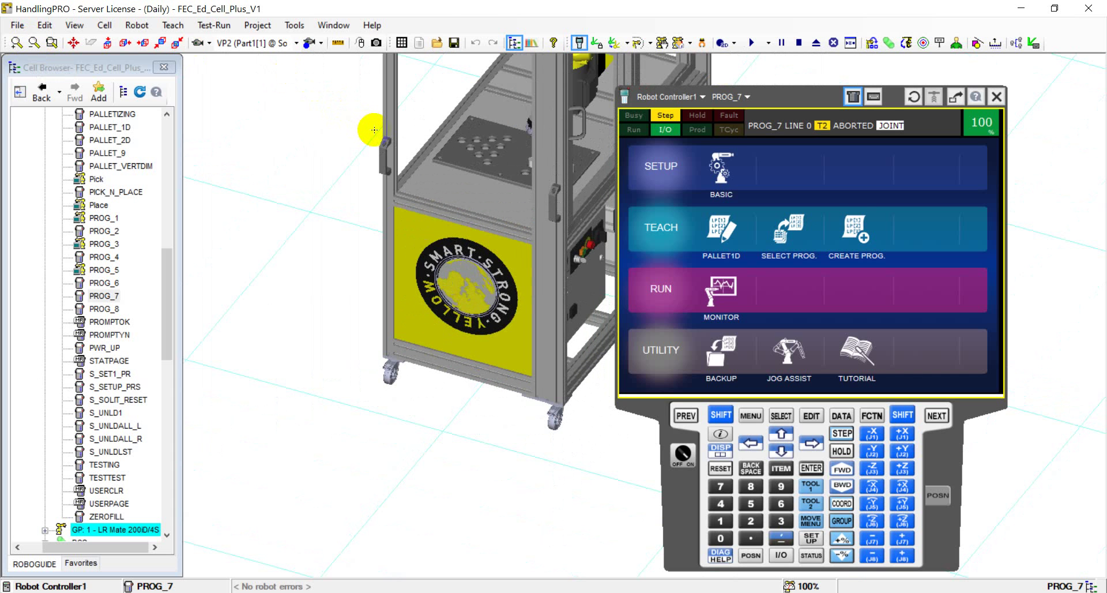
left_click(440, 129)
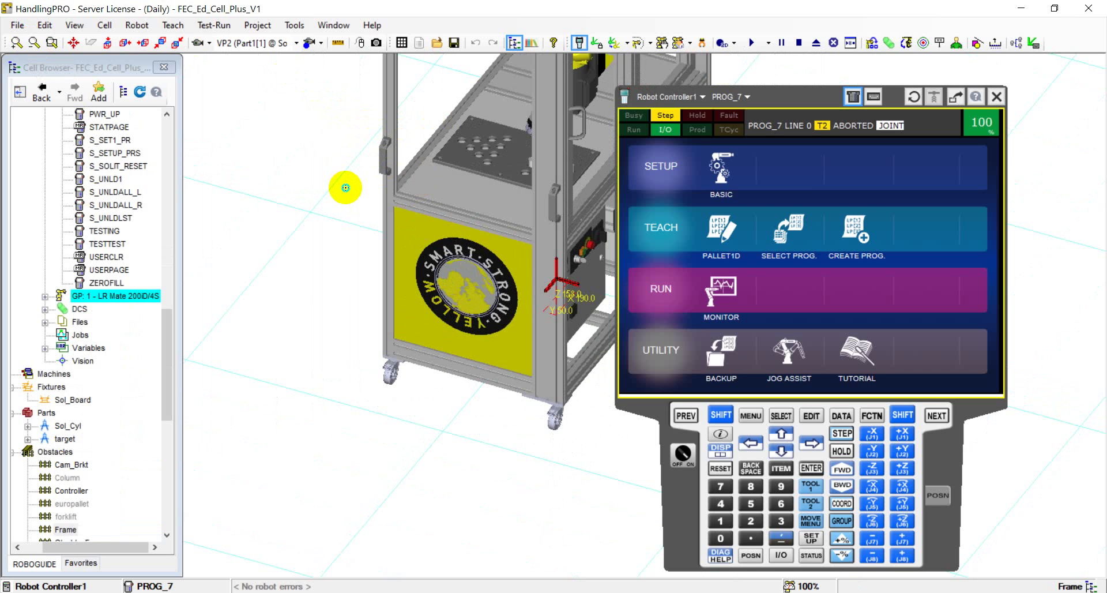
right_click_drag(346, 188, 249, 399)
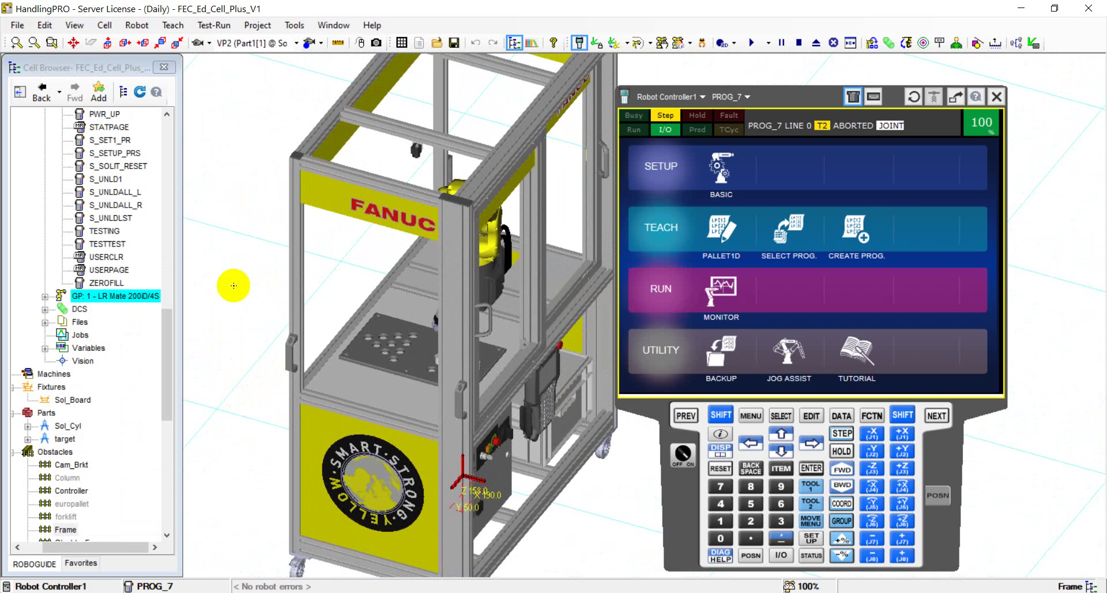
right_click_drag(235, 224, 323, 290, "ctrl")
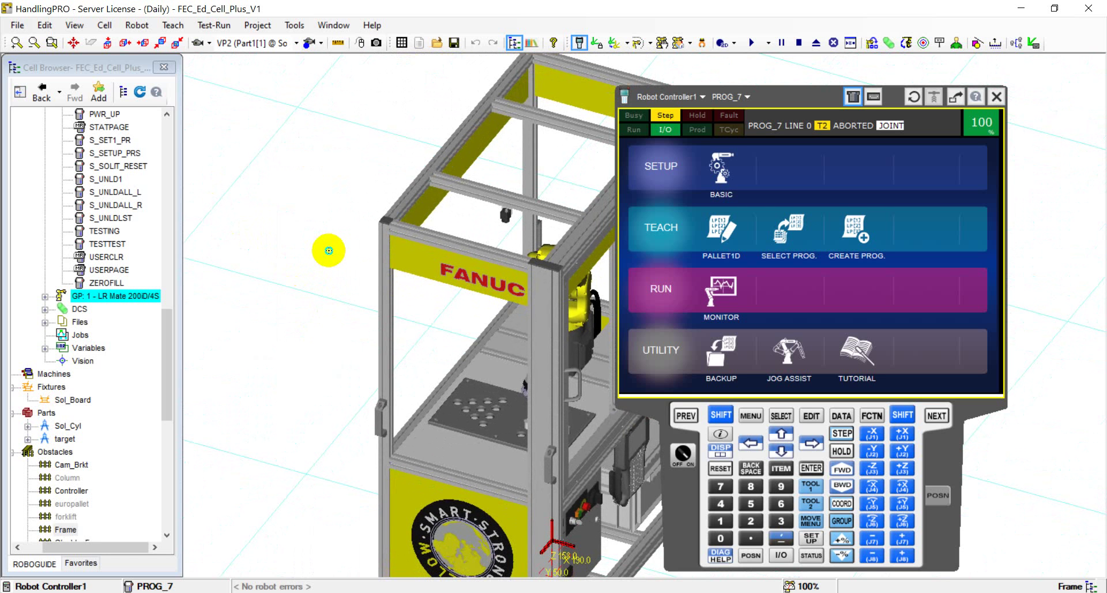
right_click_drag(329, 251, 366, 226)
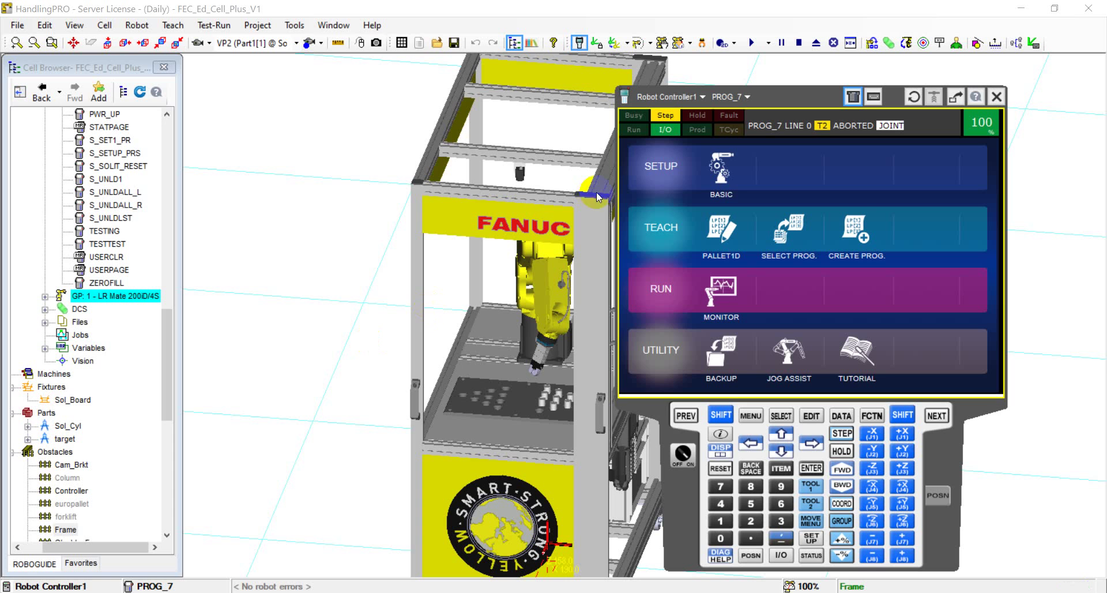
Move the virtual teach pendant away from the work cell and frame a close view of the robot.
left_click(361, 44)
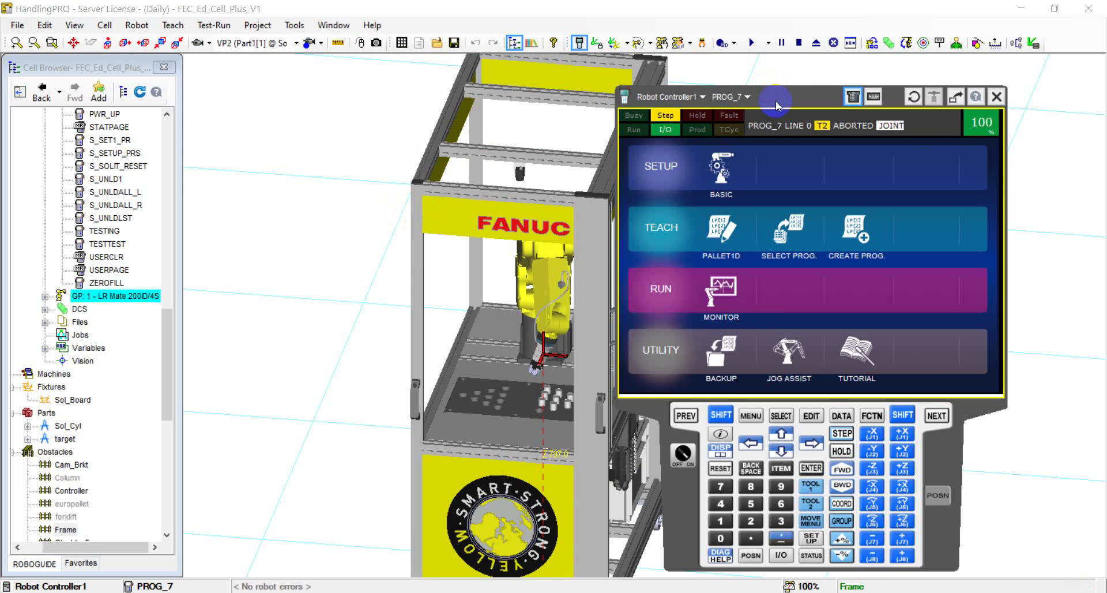
left_click_drag(777, 104, 855, 115)
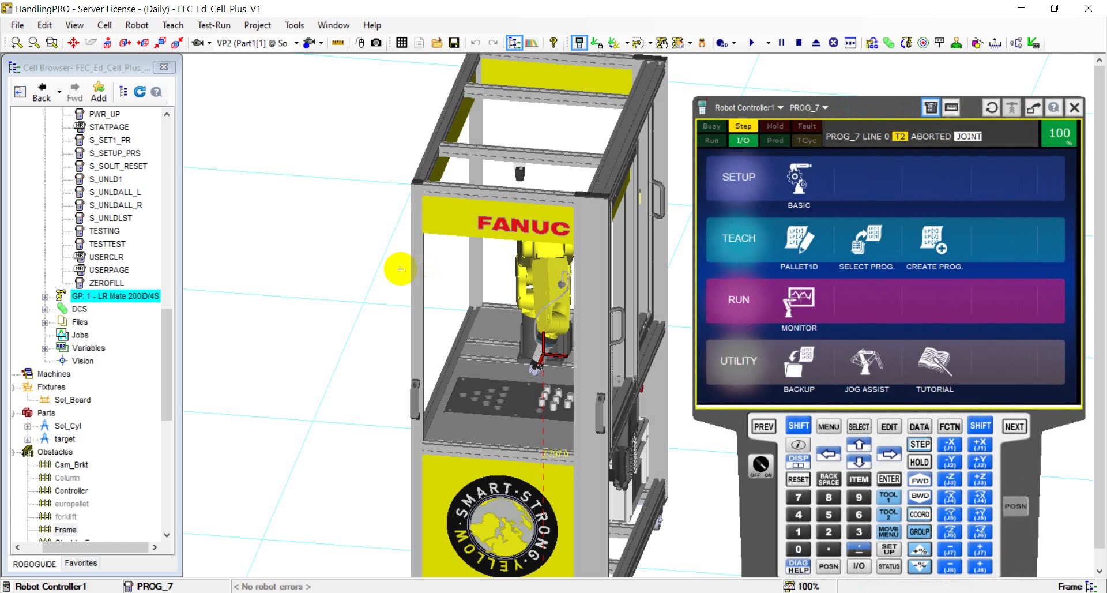
key("shift")
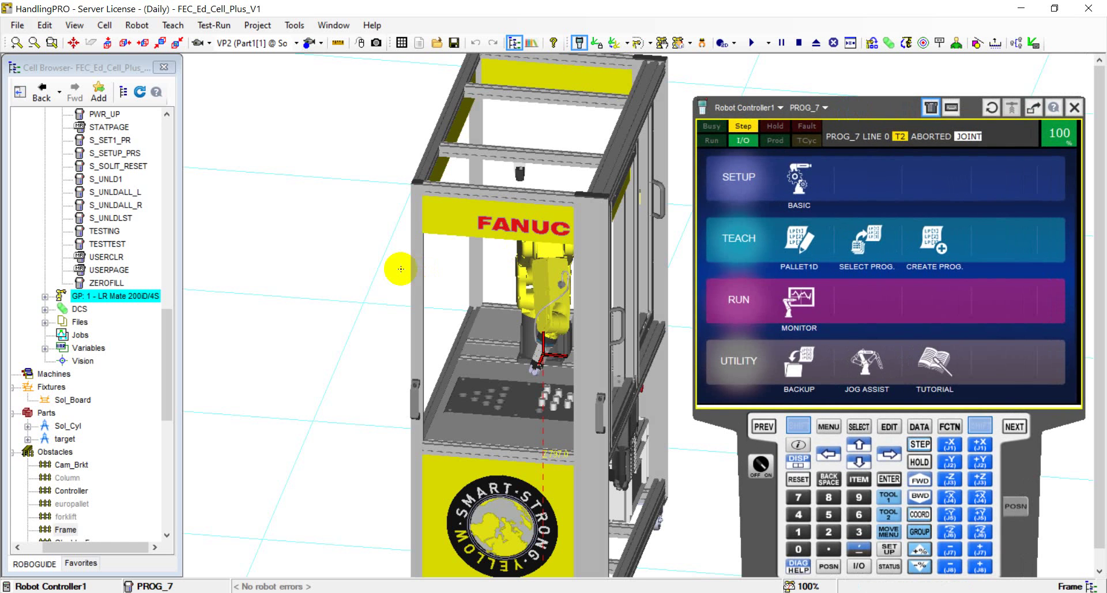
right_click_drag(400, 268, 283, 277)
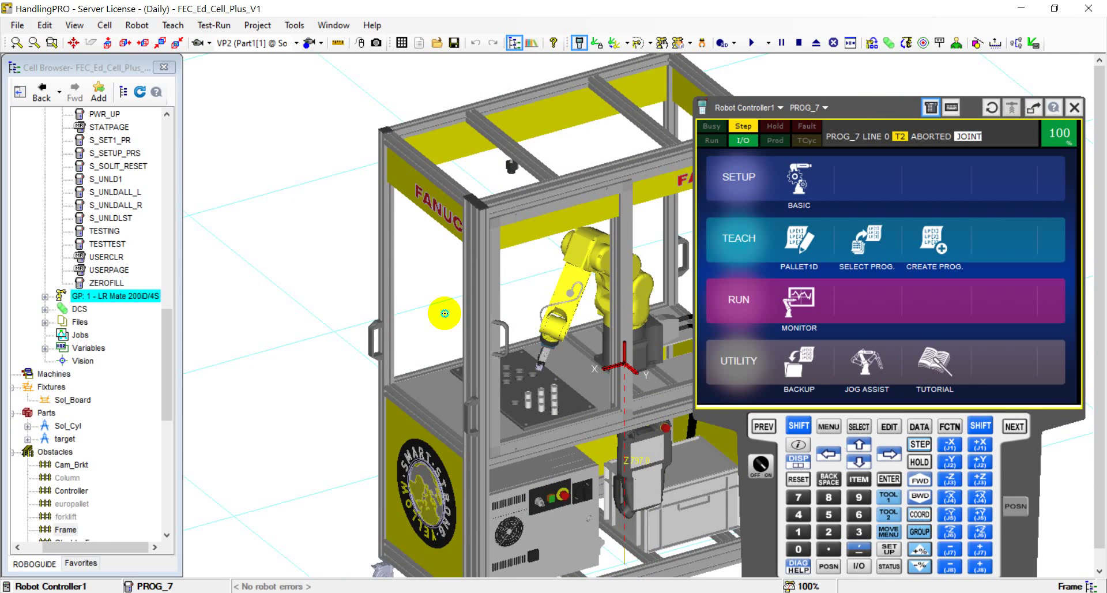
right_click_drag(442, 313, 321, 286, "ctrl")
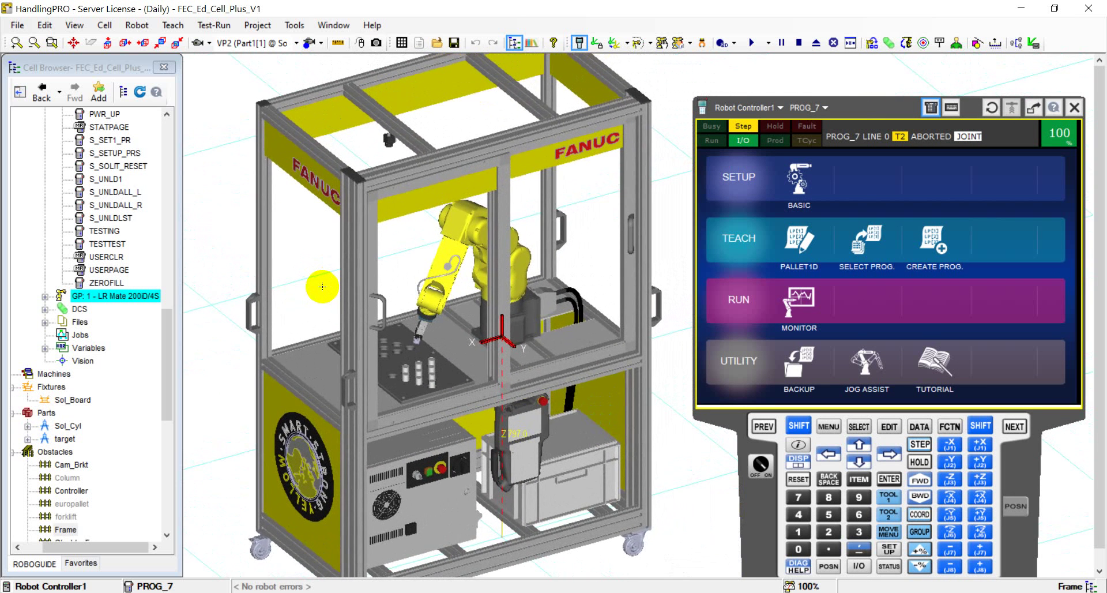
left_click(17, 43)
left_click(16, 43)
left_click(16, 43)
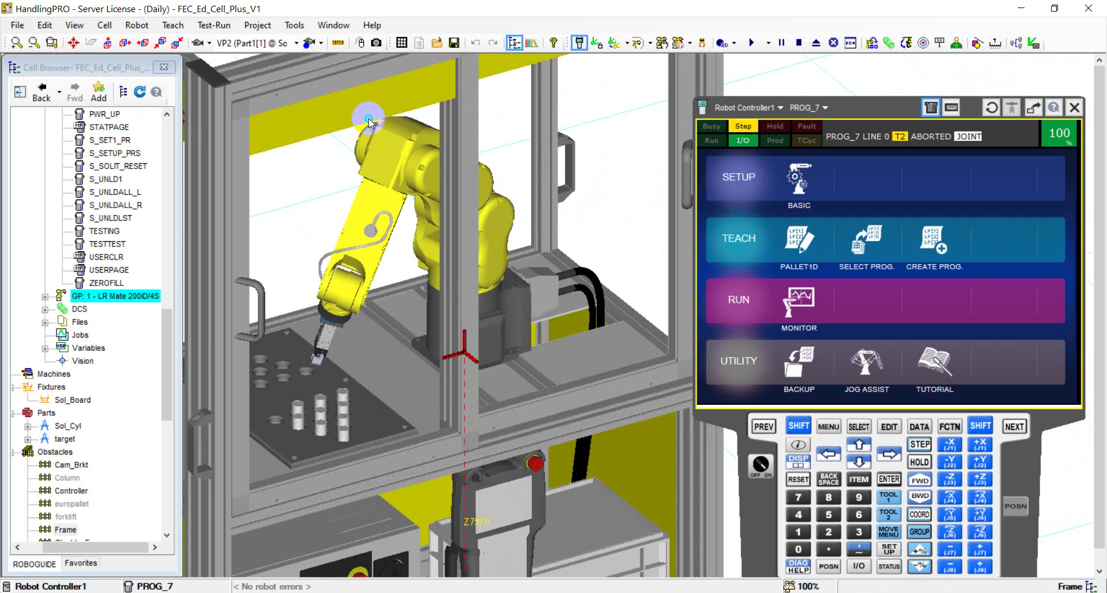
right_click_drag(369, 119, 387, 176, "ctrl")
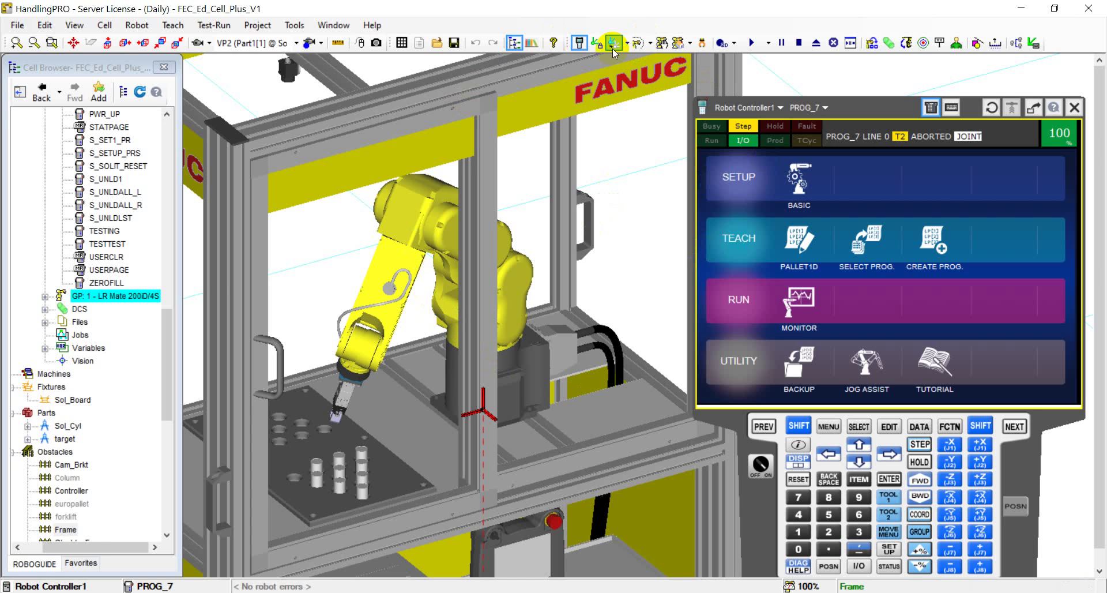
Show the joint jog handles on the robot, nudge the shoulder joint and rotate the wrist.
left_click(661, 43)
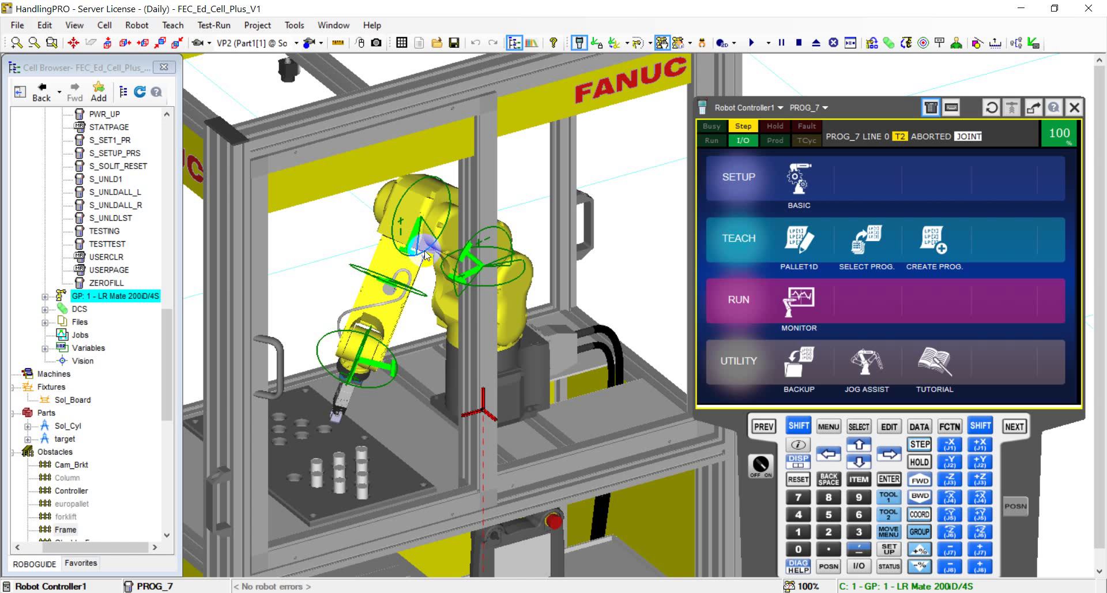
mouse_move(462, 254)
left_mouse_down()
mouse_move(409, 138)
mouse_move(457, 257)
mouse_move(478, 210)
mouse_move(453, 276)
mouse_move(452, 229)
mouse_move(455, 254)
mouse_move(483, 202)
mouse_move(447, 253)
mouse_move(470, 190)
mouse_move(448, 253)
mouse_move(452, 238)
left_mouse_up()
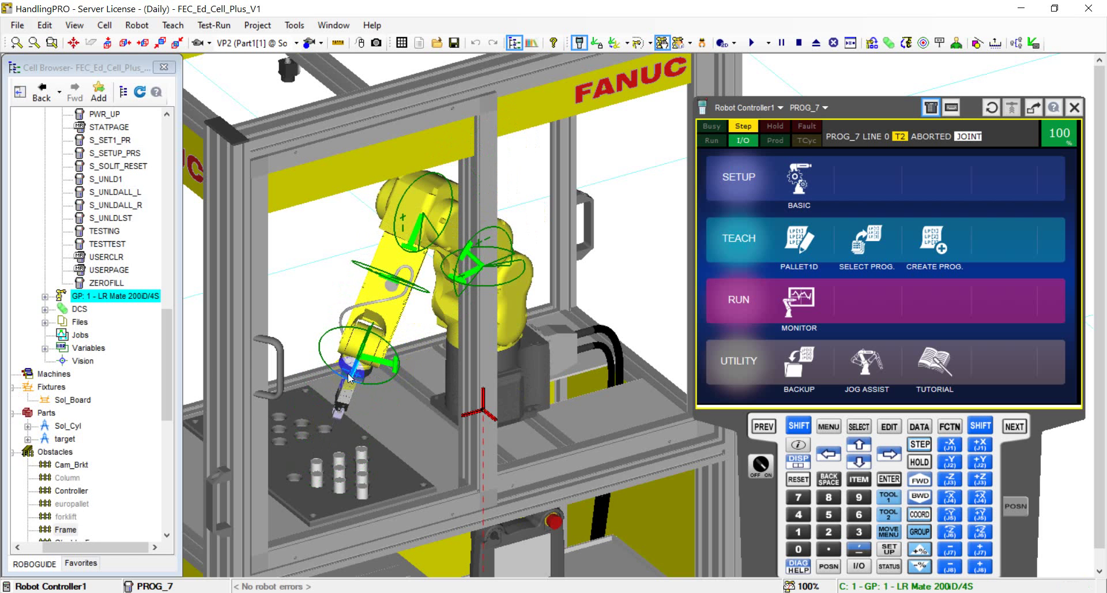
left_click_drag(396, 365, 325, 340)
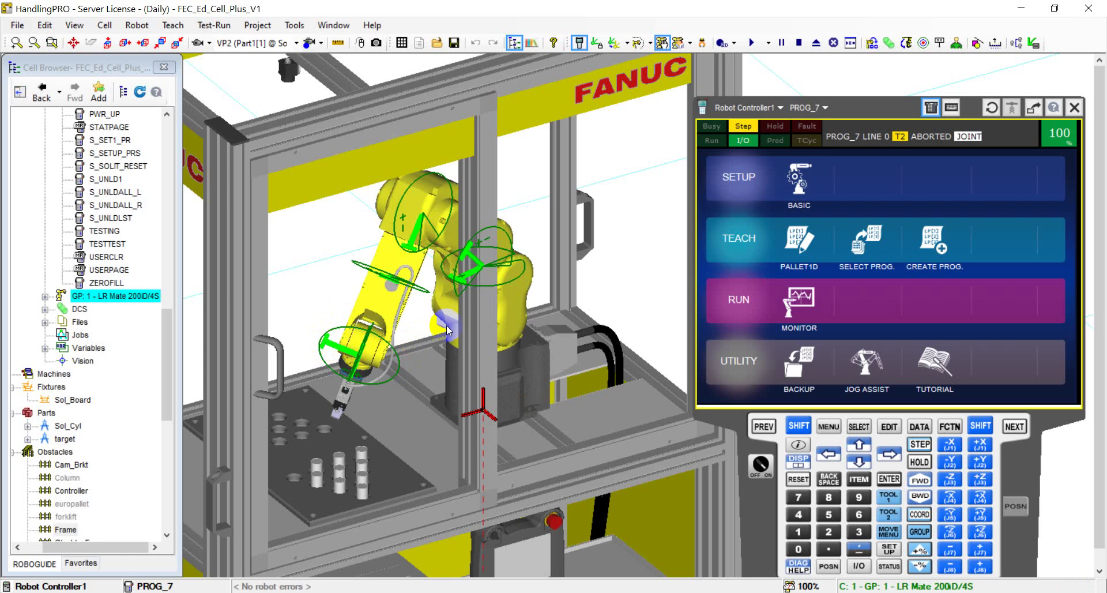
Jog the robot's shoulder, elbow and wrist joints to bring the gripper over the board with the holes.
mouse_move(410, 248)
left_mouse_down()
mouse_move(398, 228)
mouse_move(392, 238)
left_mouse_up()
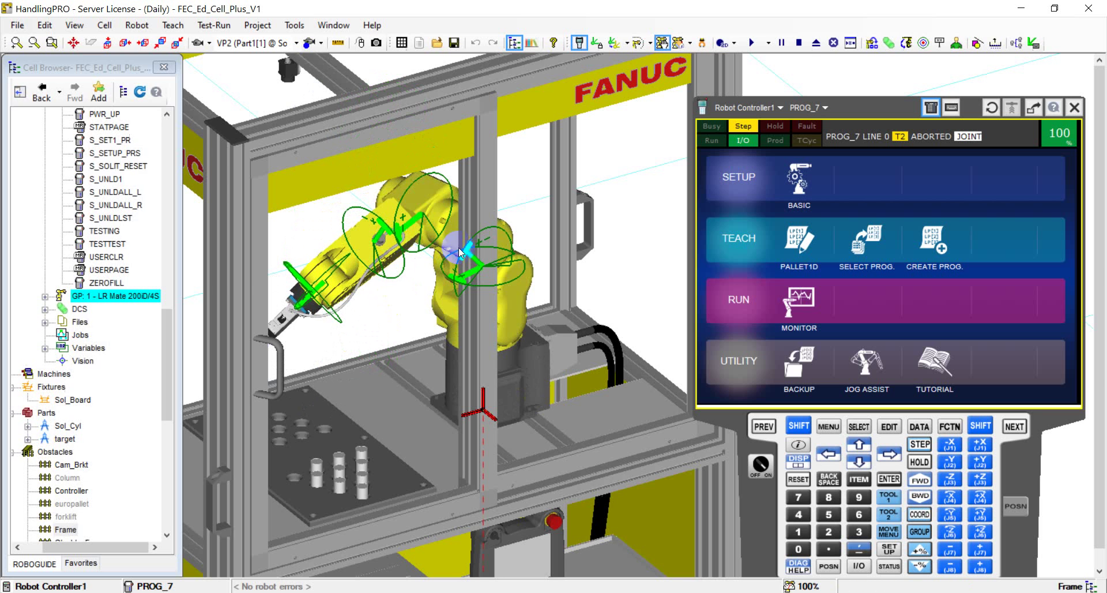
left_click_drag(465, 248, 454, 264)
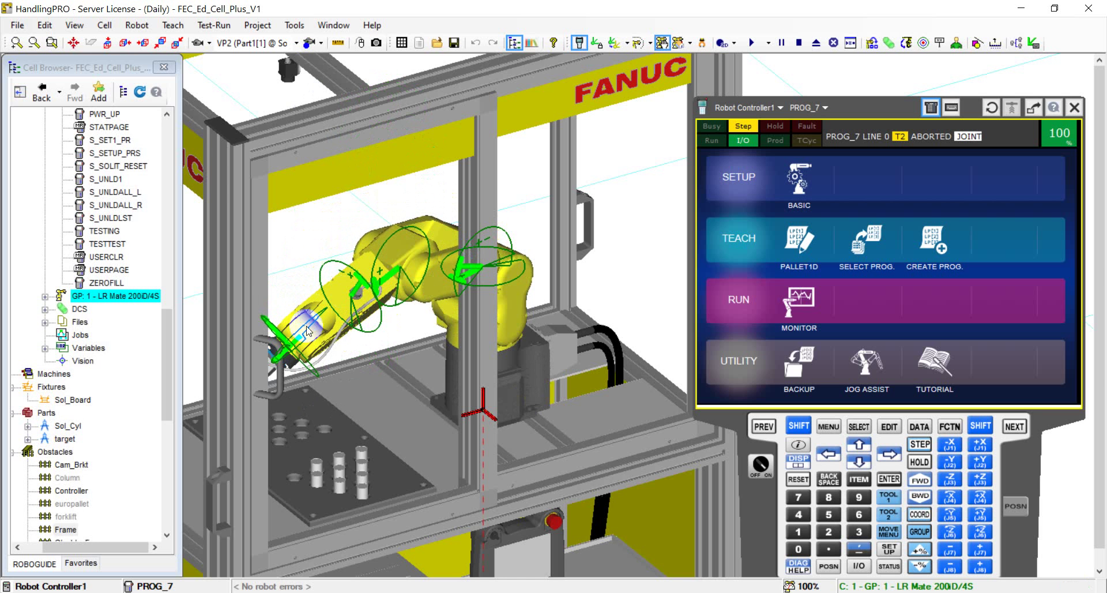
left_click_drag(361, 277, 371, 301)
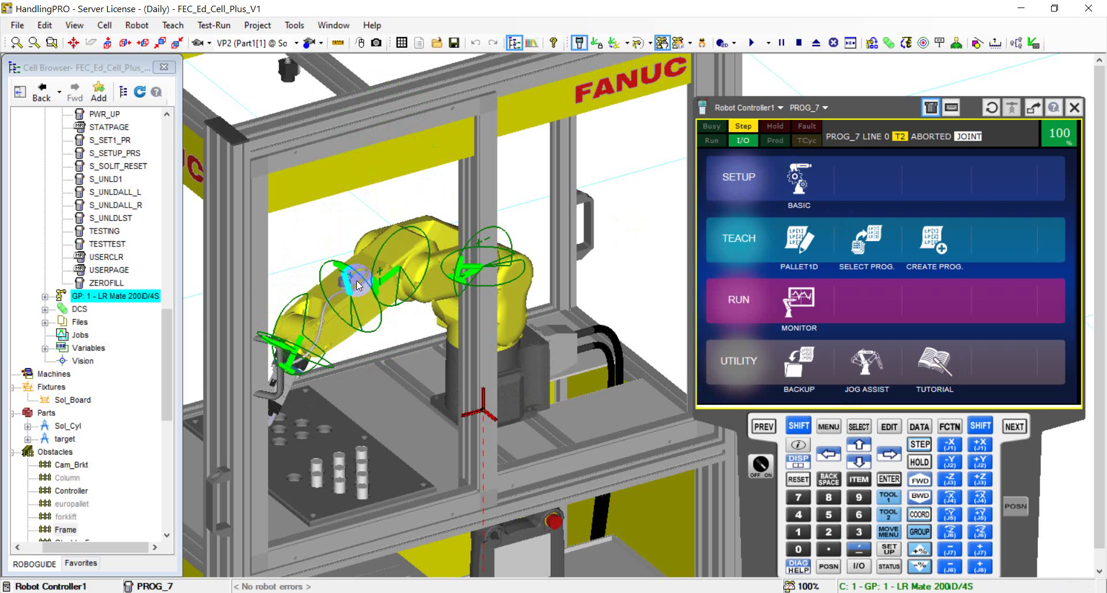
left_click_drag(377, 287, 335, 363)
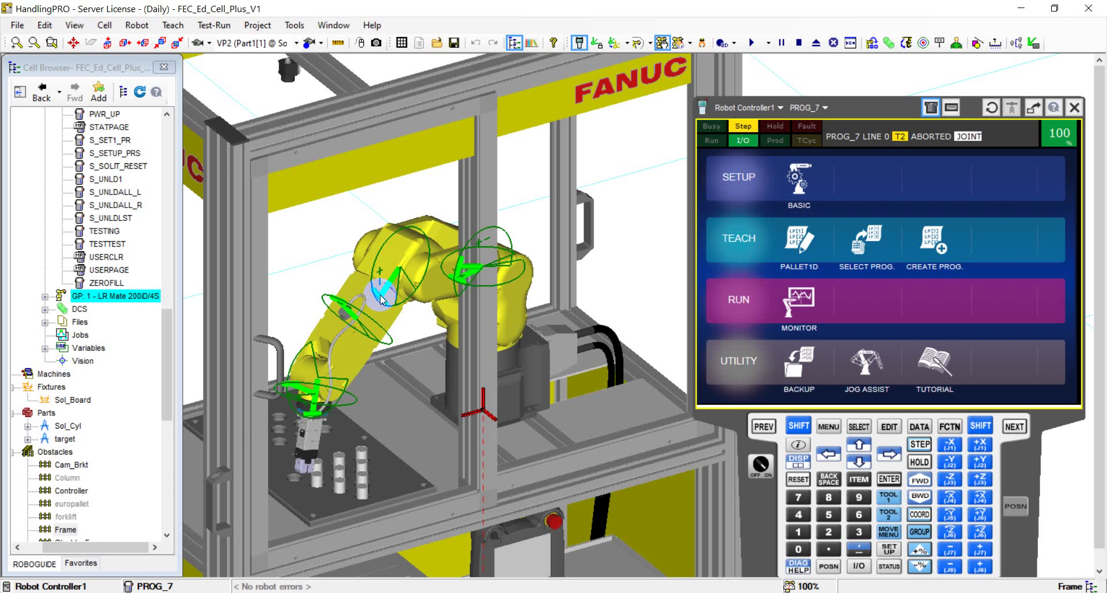
left_click_drag(380, 296, 356, 324)
left_click_drag(355, 320, 354, 320)
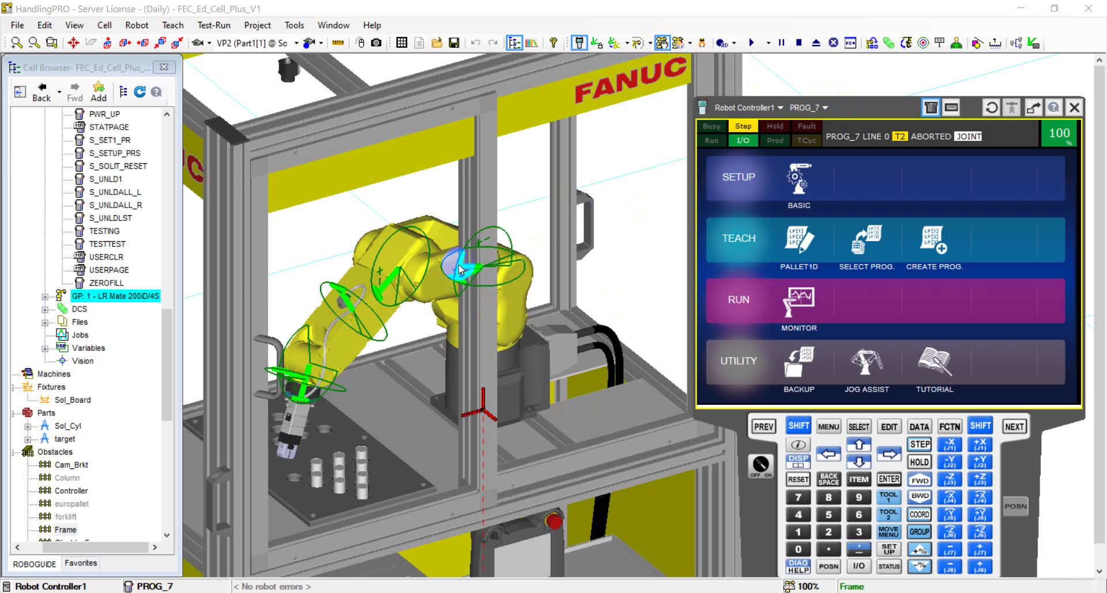
Toggle the joint jog handles off and on, and jog the shoulder and wrist joints to lift the gripper away from the board.
left_click(661, 43)
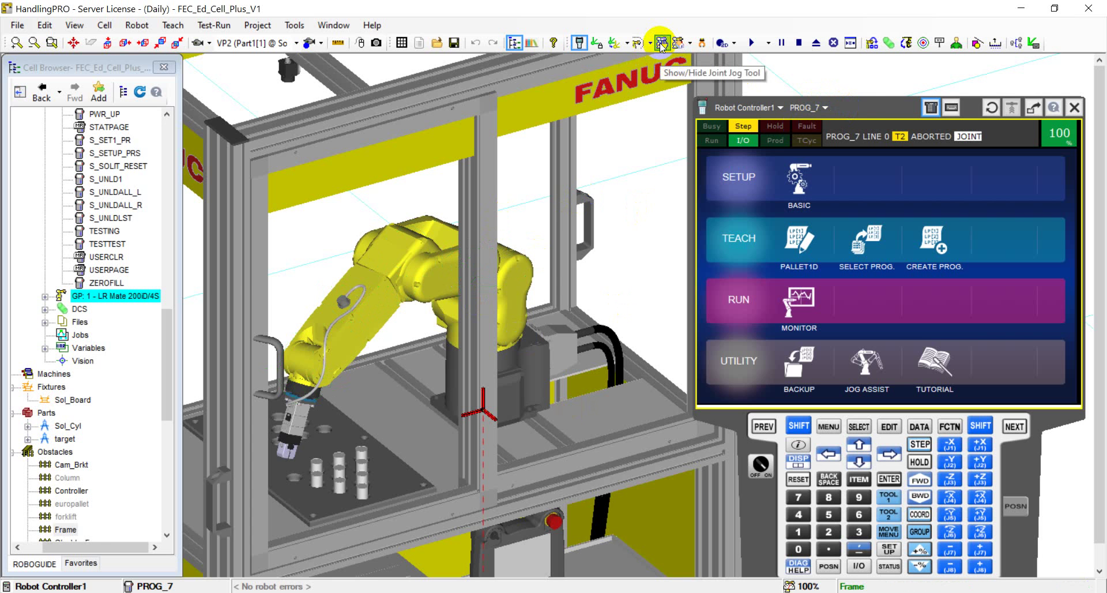
left_click(661, 43)
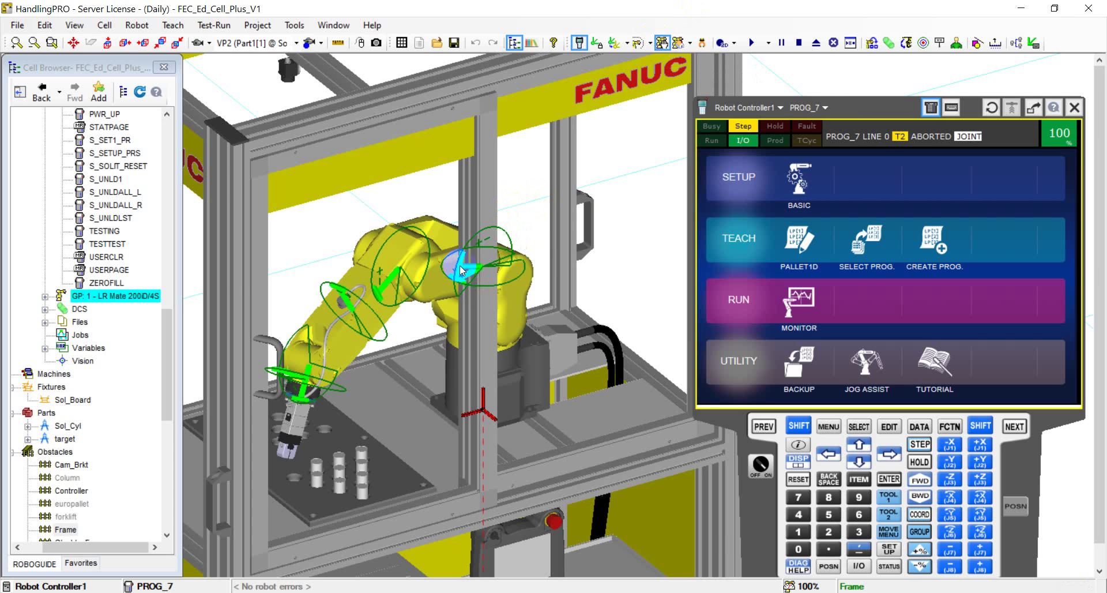
left_click_drag(459, 265, 472, 237)
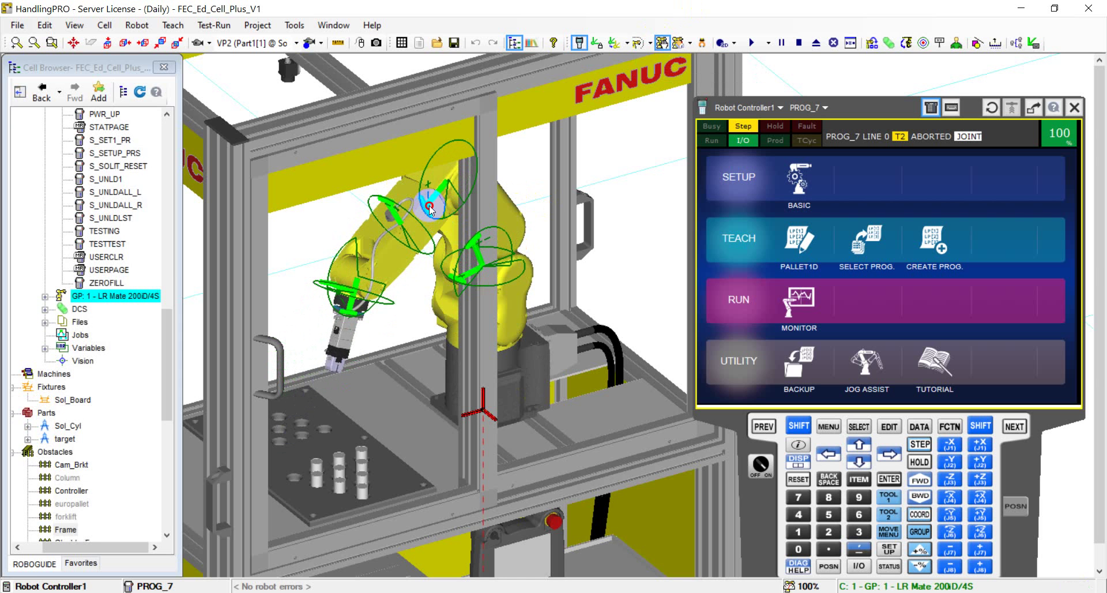
left_click_drag(429, 205, 430, 211)
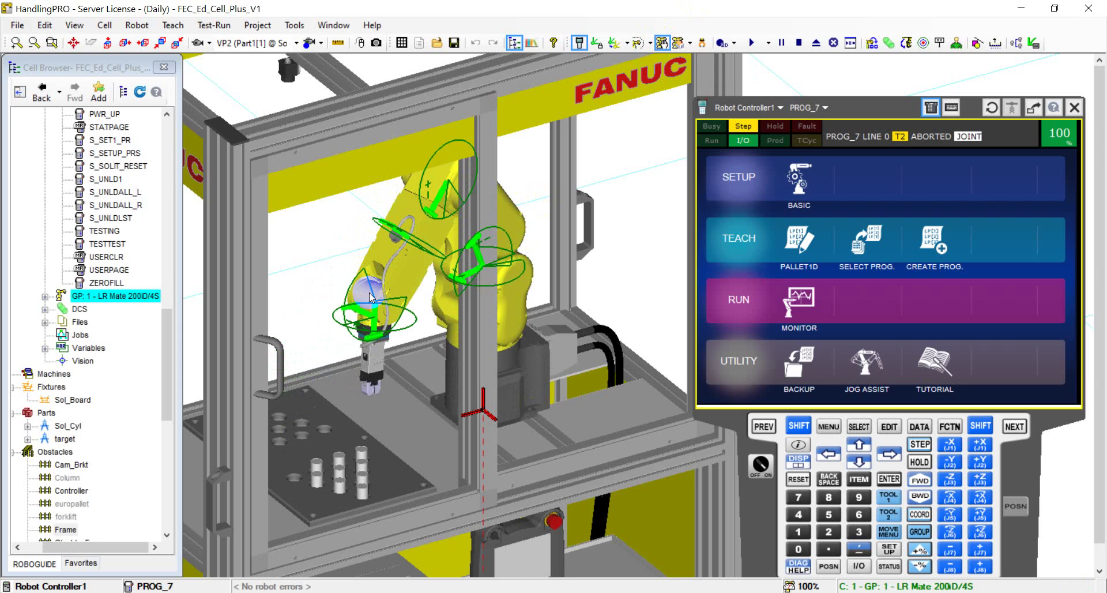
left_click_drag(372, 340, 340, 308)
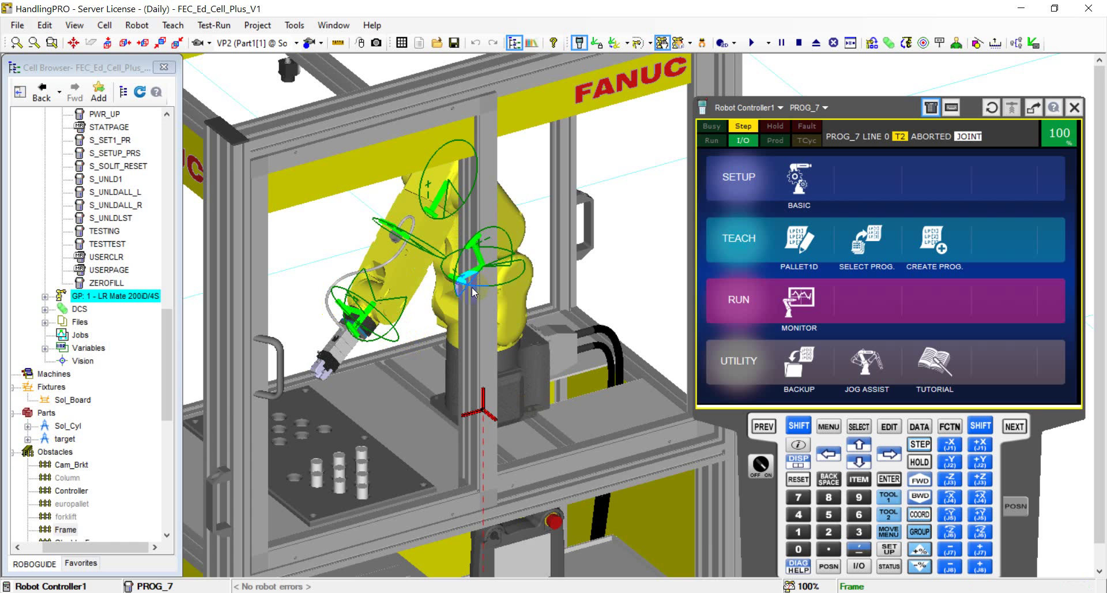
Jog the robot's base, shoulder and elbow joints to swing the arm towards the door side of the cell.
left_click_drag(462, 280, 414, 279)
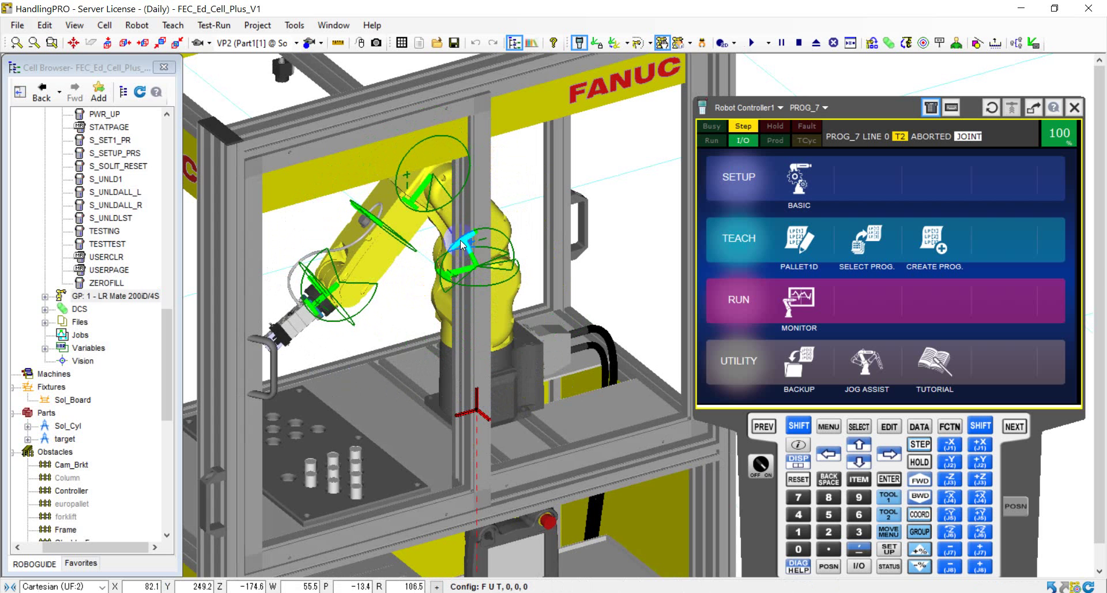
left_click_drag(460, 240, 378, 239)
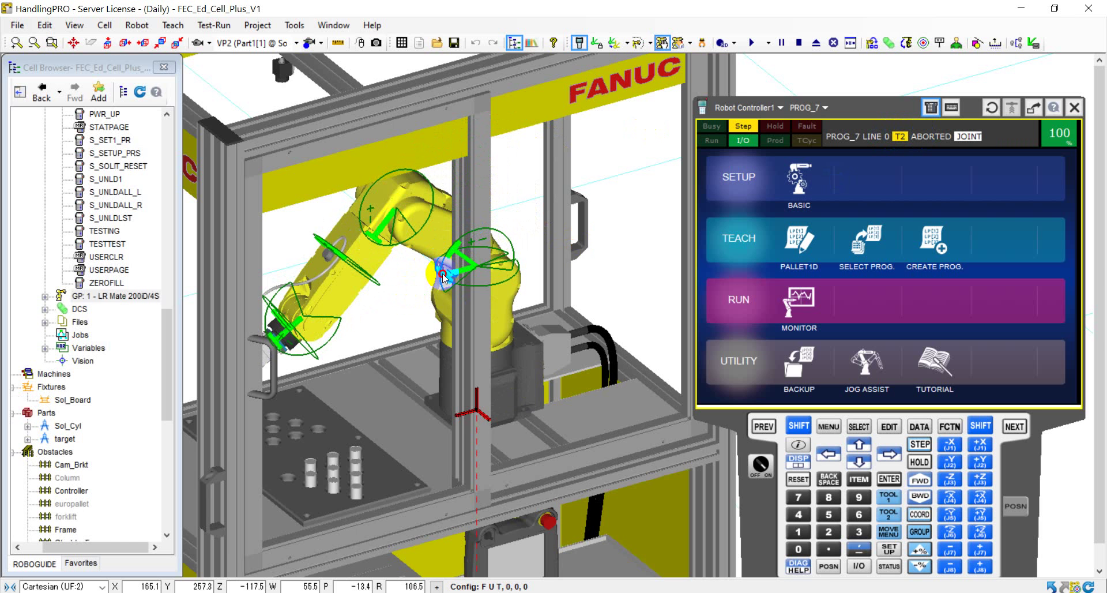
left_click_drag(442, 274, 444, 251)
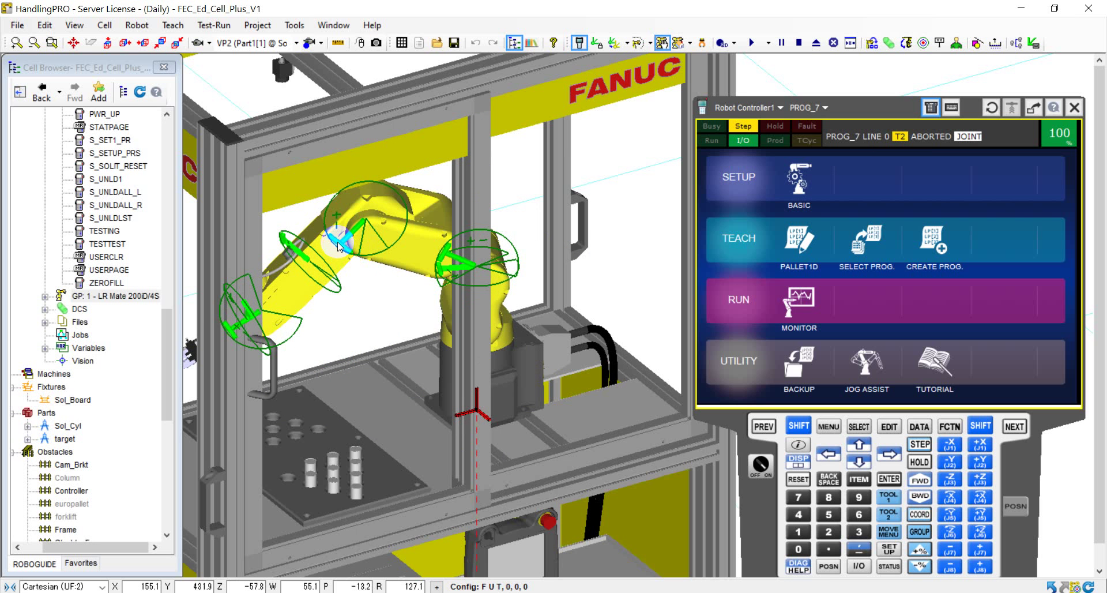
left_click_drag(339, 244, 365, 260)
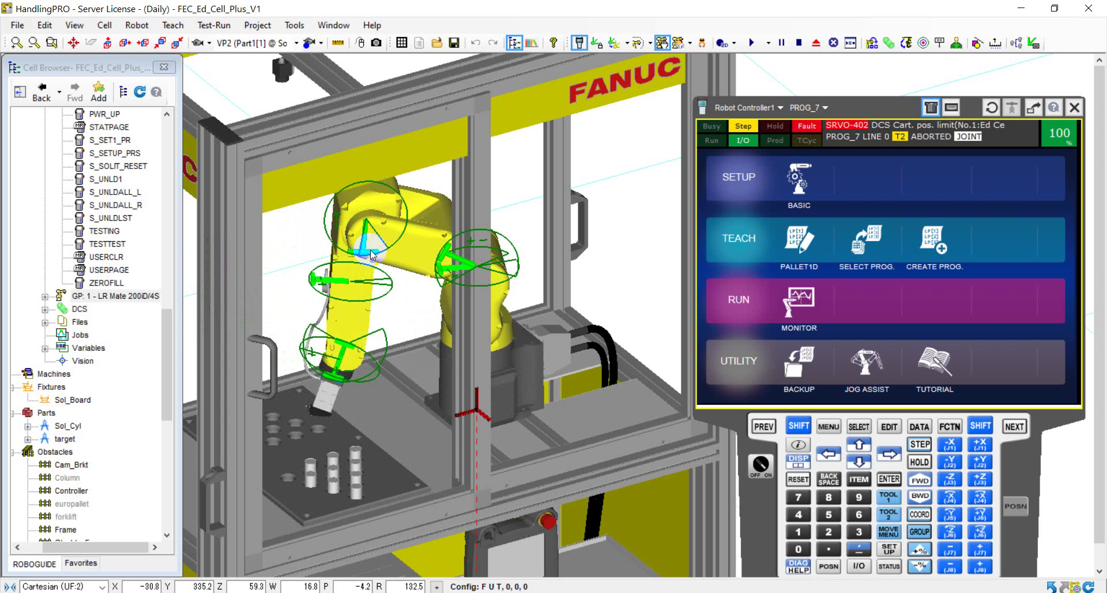
left_click_drag(370, 250, 304, 271)
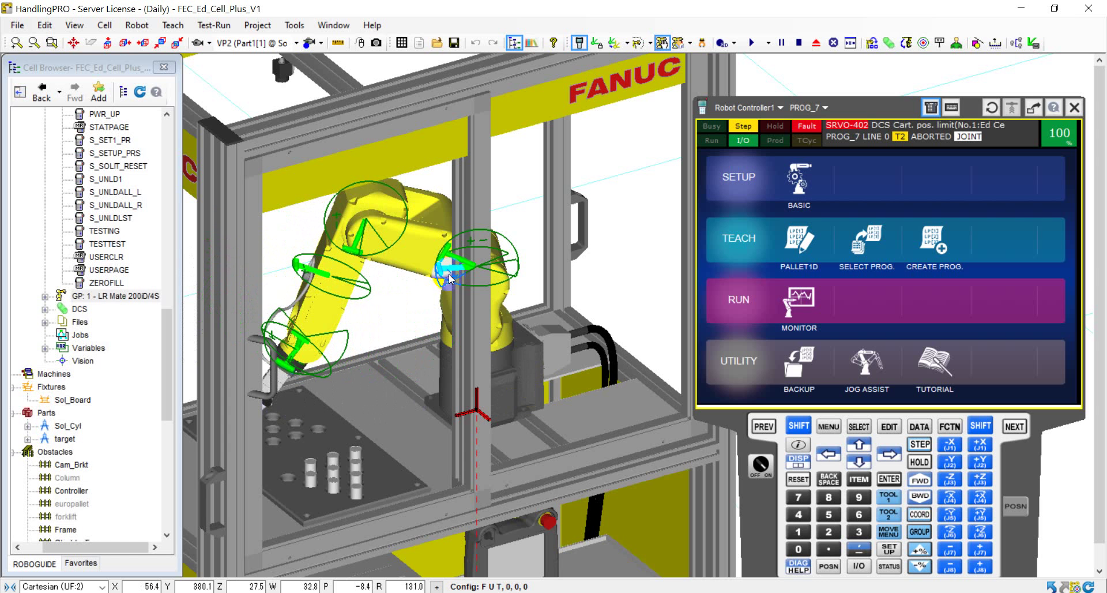
Rotate the base back towards the cylinders and jog the wrist joints to point the gripper down at the board.
left_click_drag(439, 270, 452, 282)
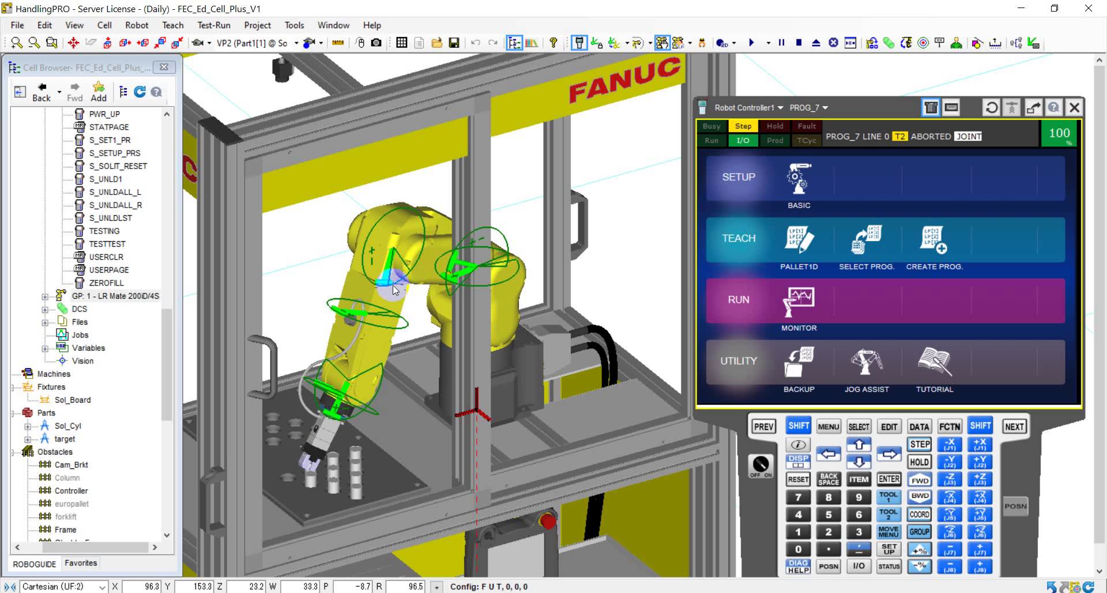
left_click_drag(384, 283, 386, 322)
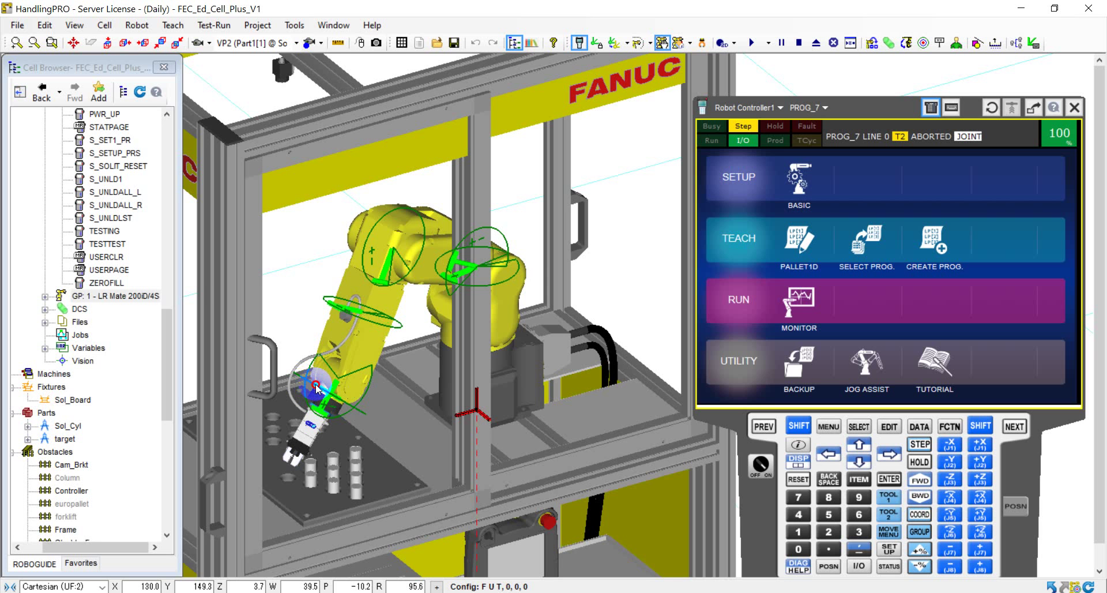
left_click_drag(333, 398, 337, 421)
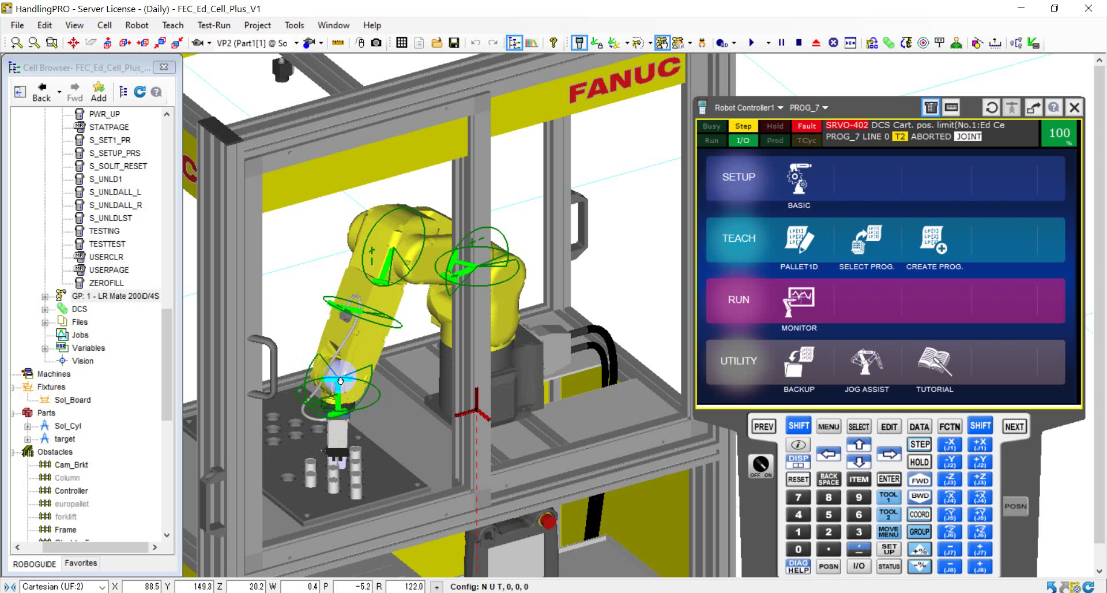
left_click_drag(341, 384, 385, 361)
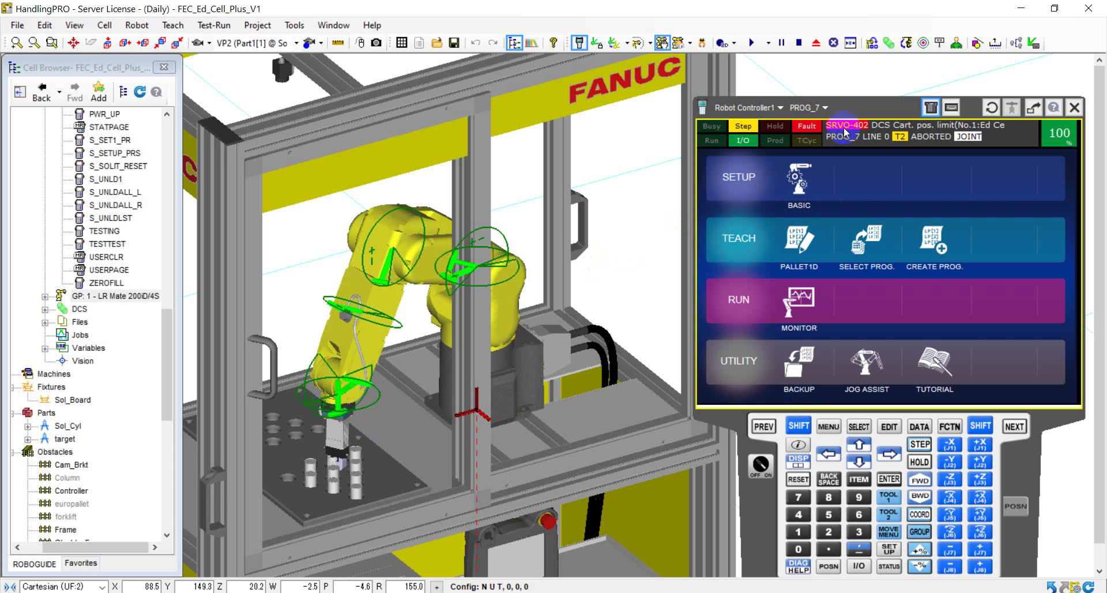
Shift the virtual teach pendant slightly, raise the arm at the shoulder to clear the board, and reset the controller fault.
left_click(869, 109)
left_click_drag(869, 109, 863, 98)
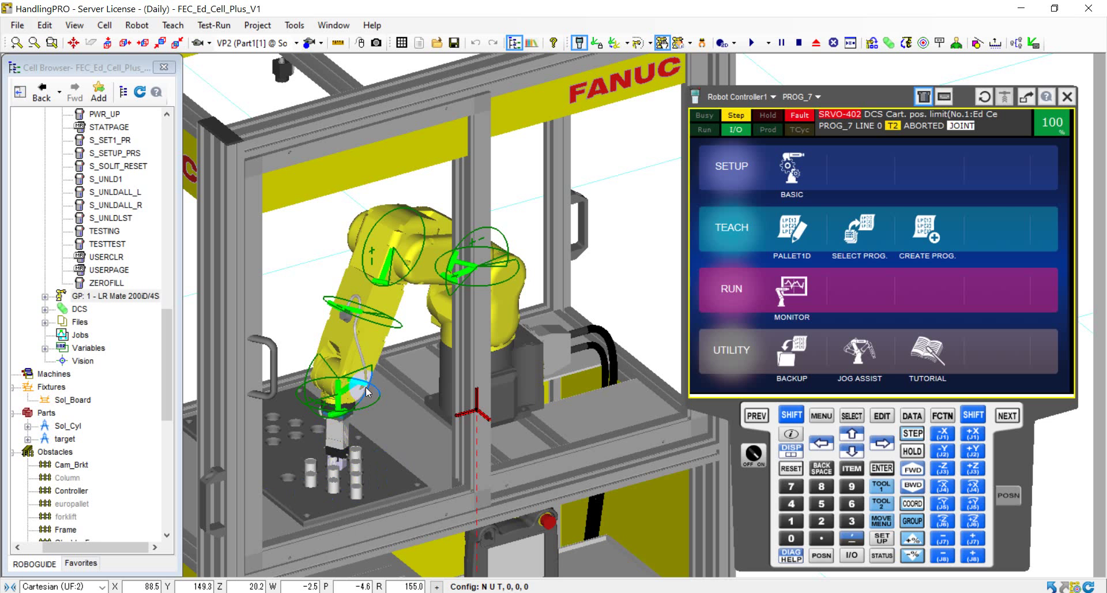
left_click_drag(454, 260, 464, 259)
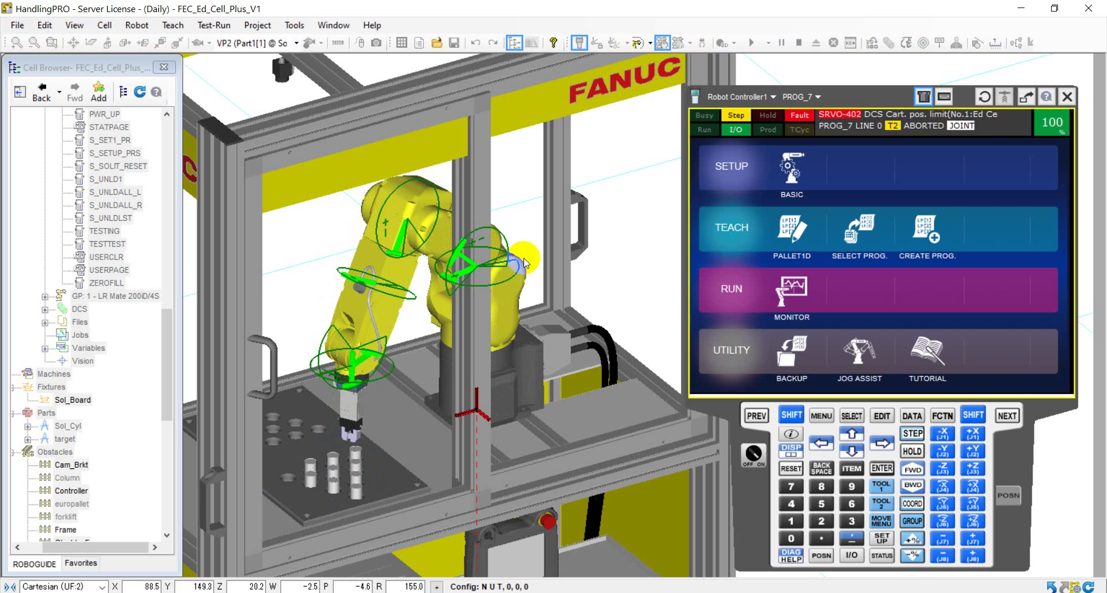
left_click(789, 468)
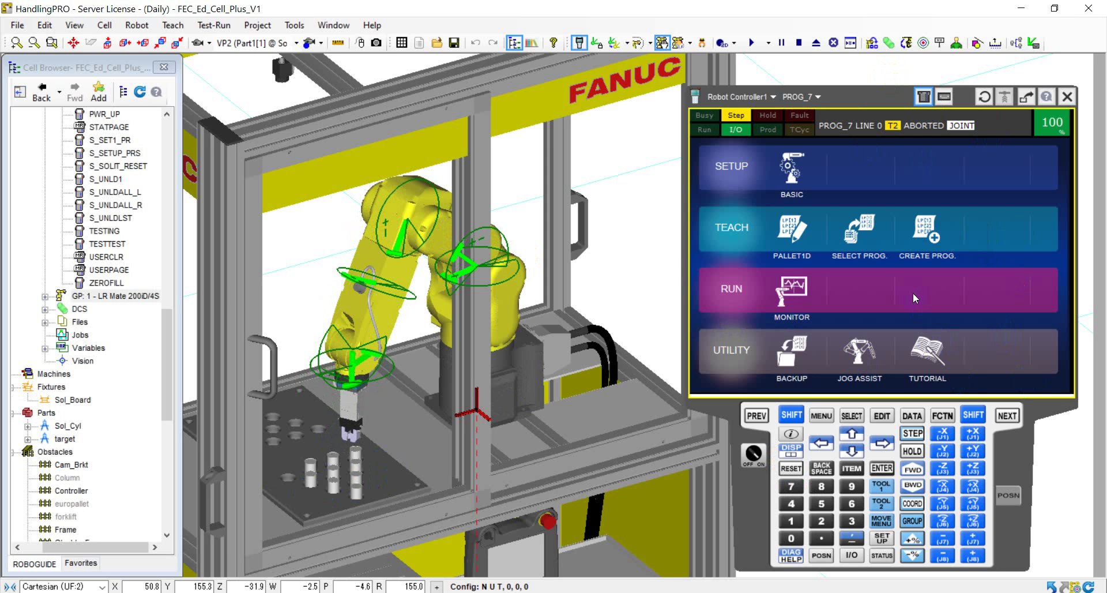
Jog the robot's base joint J1 in the negative direction from the virtual teach pendant.
left_click(805, 406)
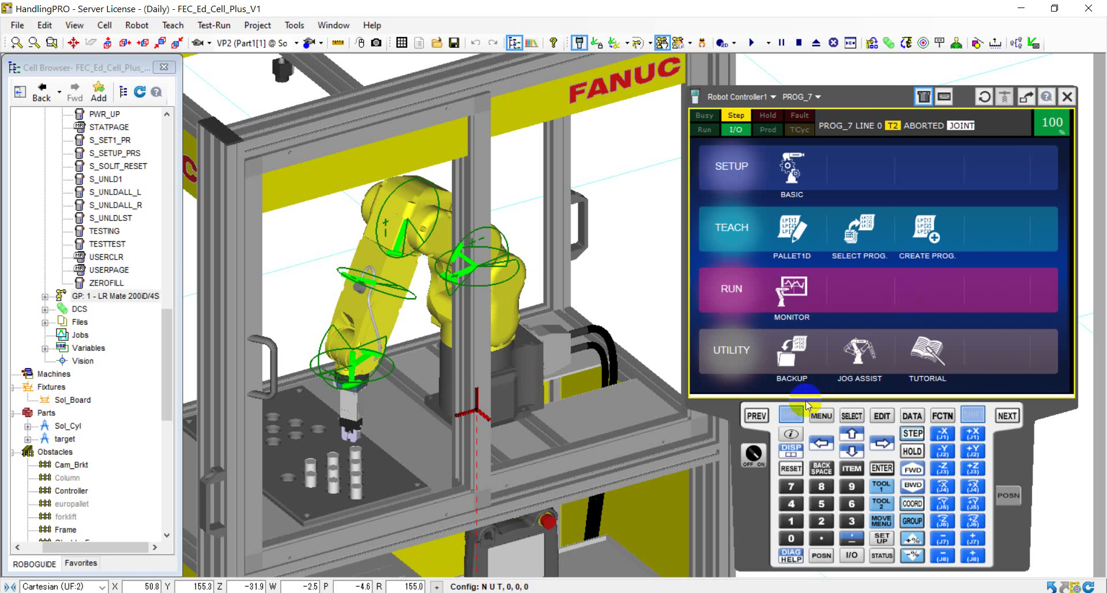
left_click(794, 415)
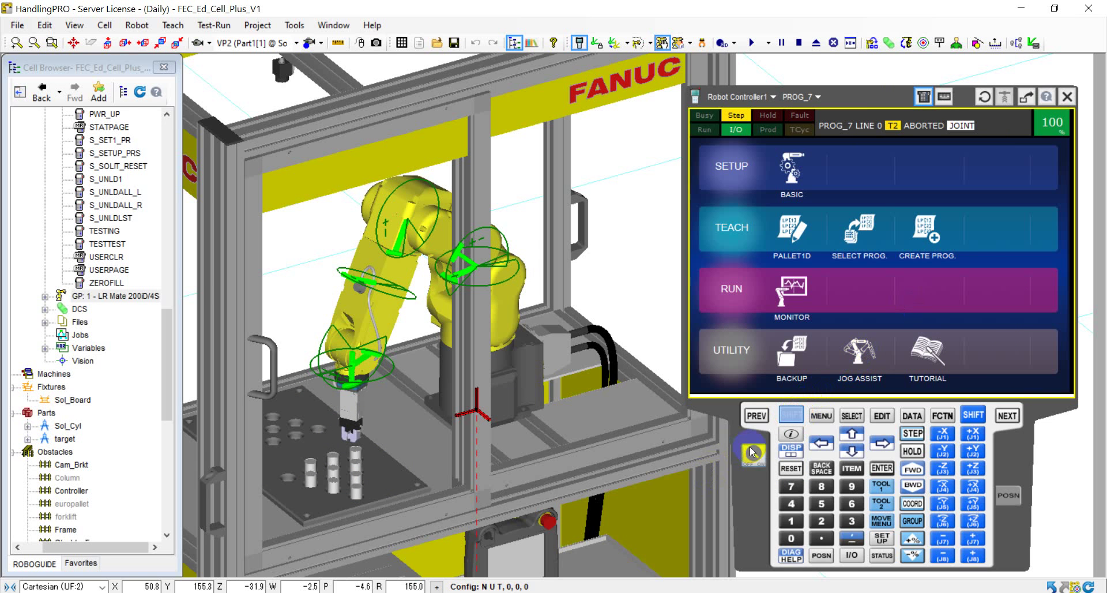
left_click(793, 416)
key("shift")
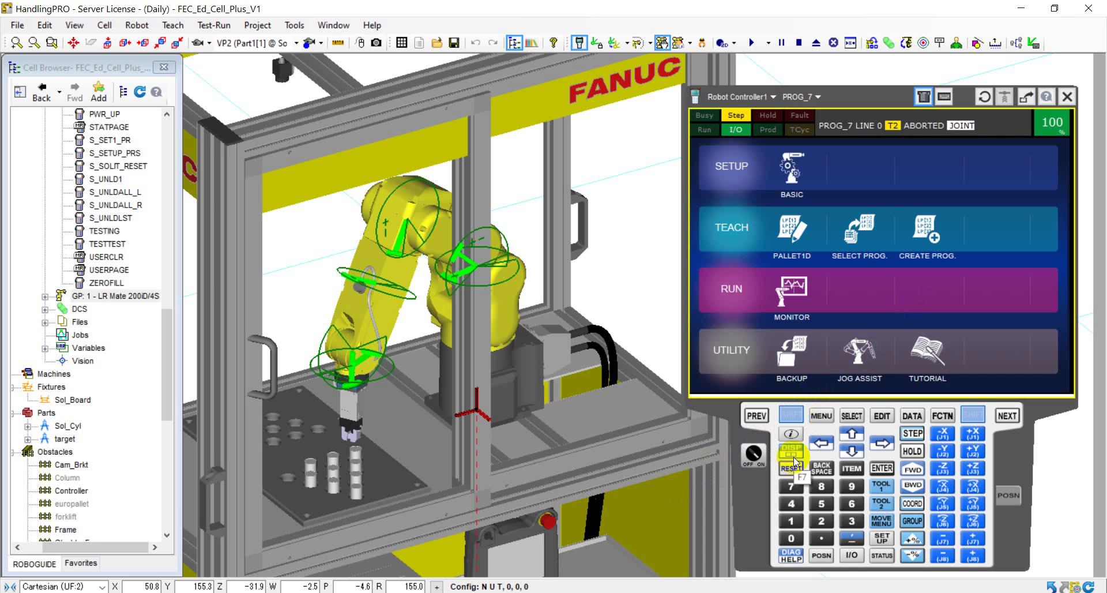
left_click(943, 441)
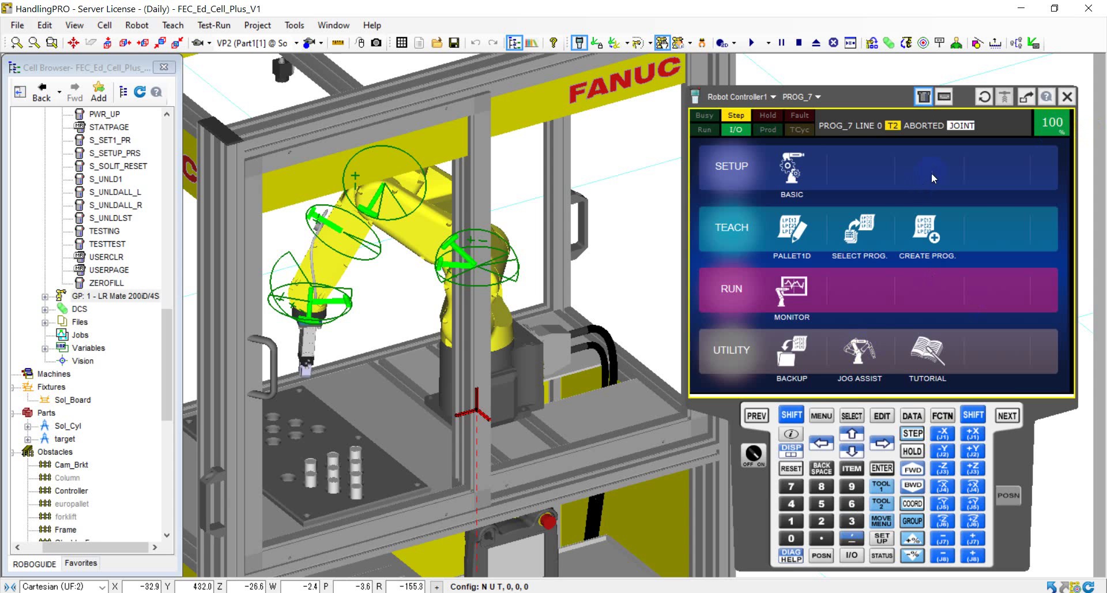
Move the virtual teach pendant closer to the robot and set the jog speed override to 10%.
left_click(879, 100)
left_click_drag(879, 100, 747, 87)
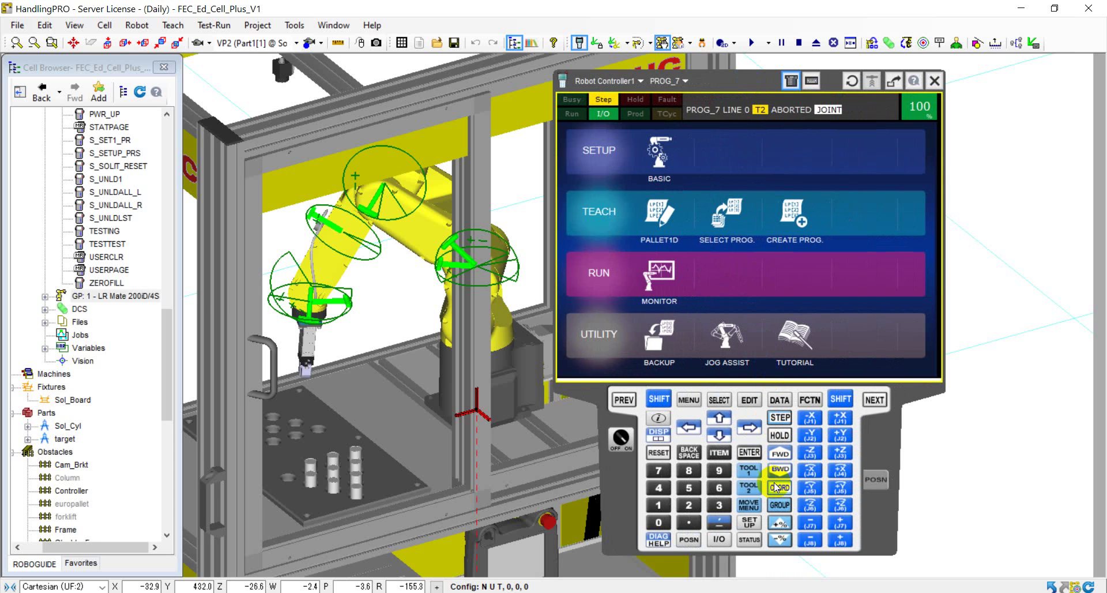
left_click(785, 540)
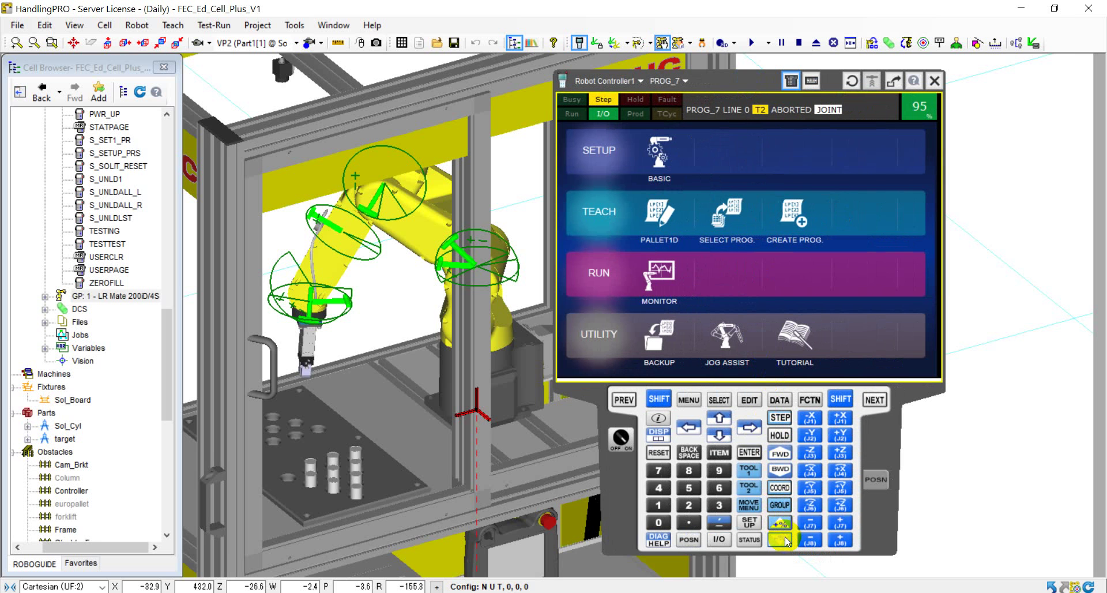
left_click(785, 540)
left_click(785, 541)
left_click(785, 540)
left_click(785, 540)
left_click(785, 540)
left_click(785, 540)
left_click(785, 540)
left_click(785, 540)
left_click(785, 540)
left_click(785, 540)
left_click(785, 540)
left_click(785, 541)
left_click(785, 540)
left_click(785, 540)
left_click(785, 540)
left_click(785, 540)
left_click(785, 540)
left_click(785, 540)
left_click(785, 540)
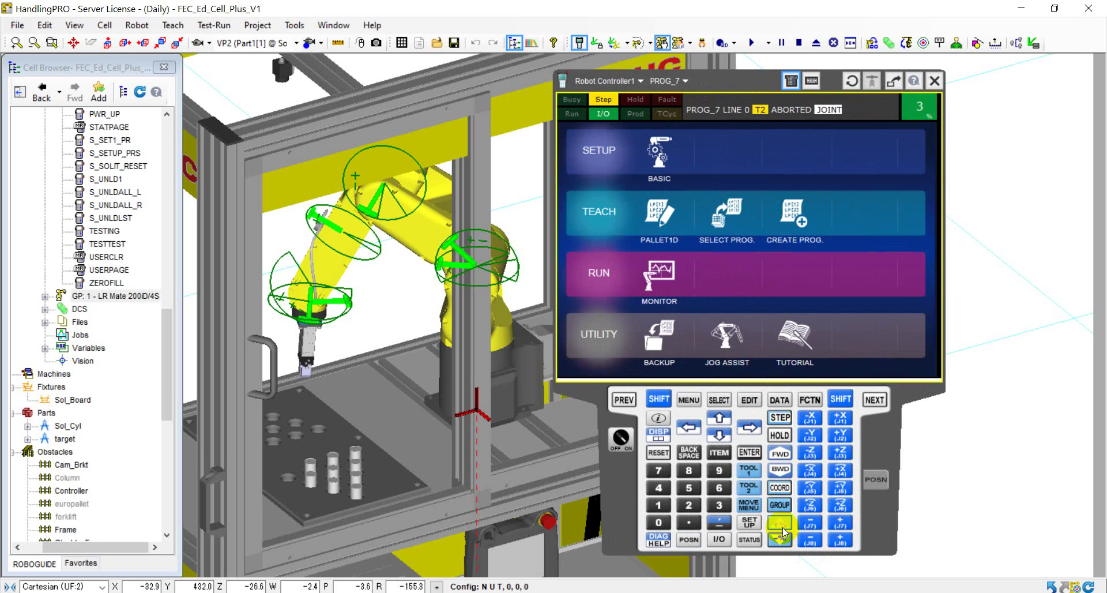
left_click(781, 525)
left_click(781, 524)
left_click(782, 525)
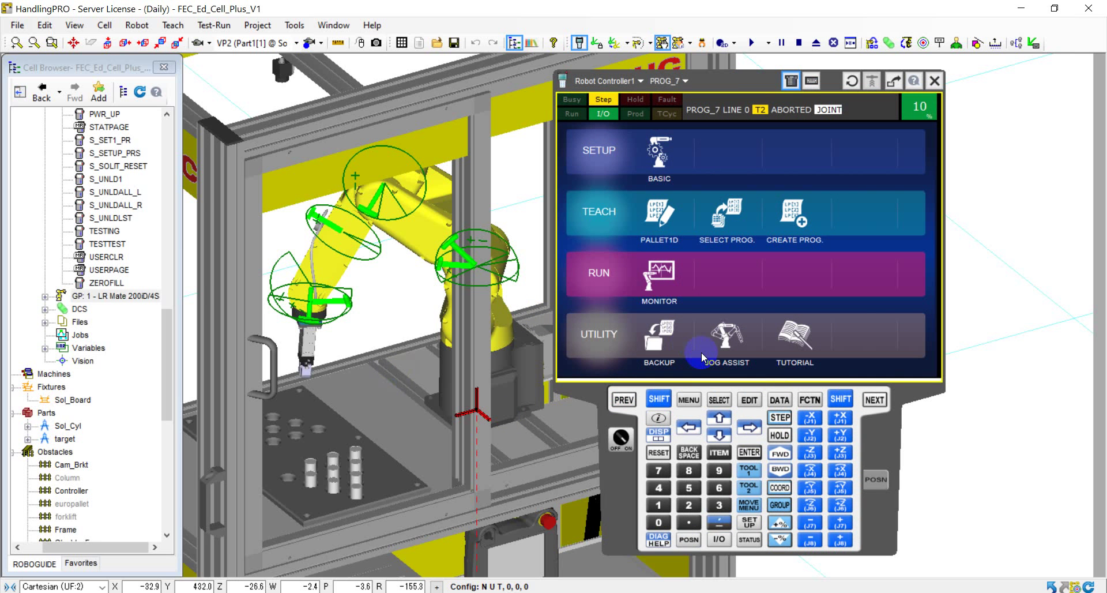
Jog joint J1 in the positive direction and move joint J2 in both directions from the teach pendant.
key("shift")
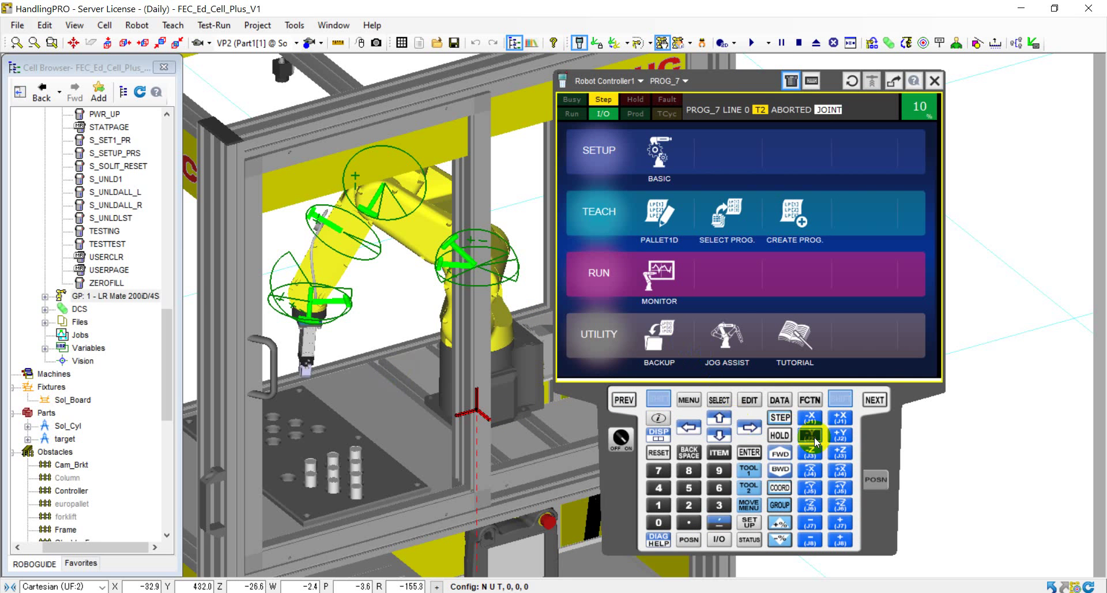
left_click(837, 420)
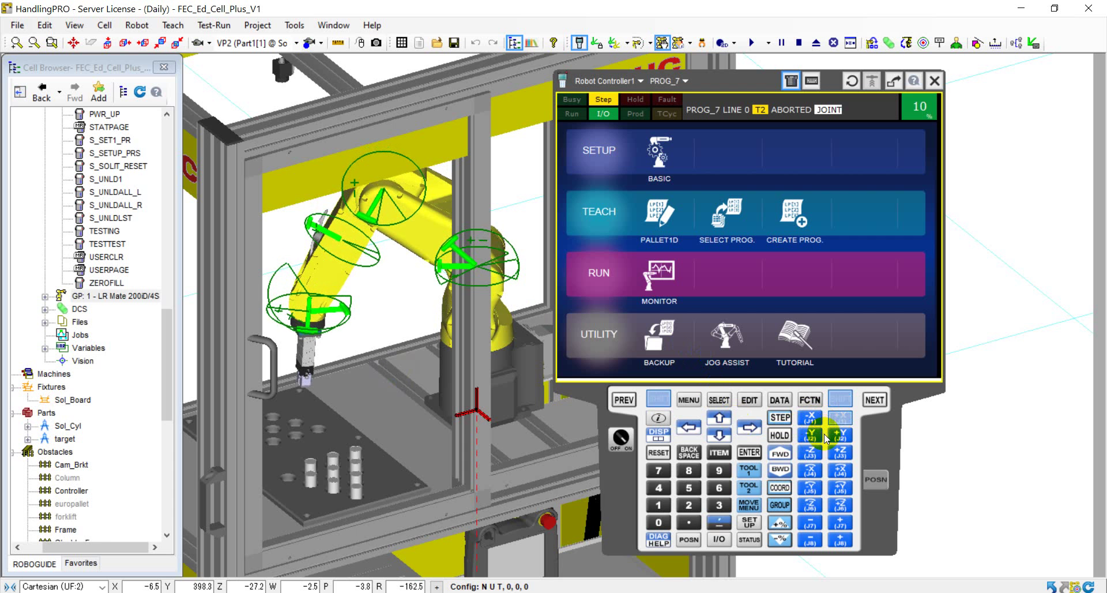
left_click(841, 421)
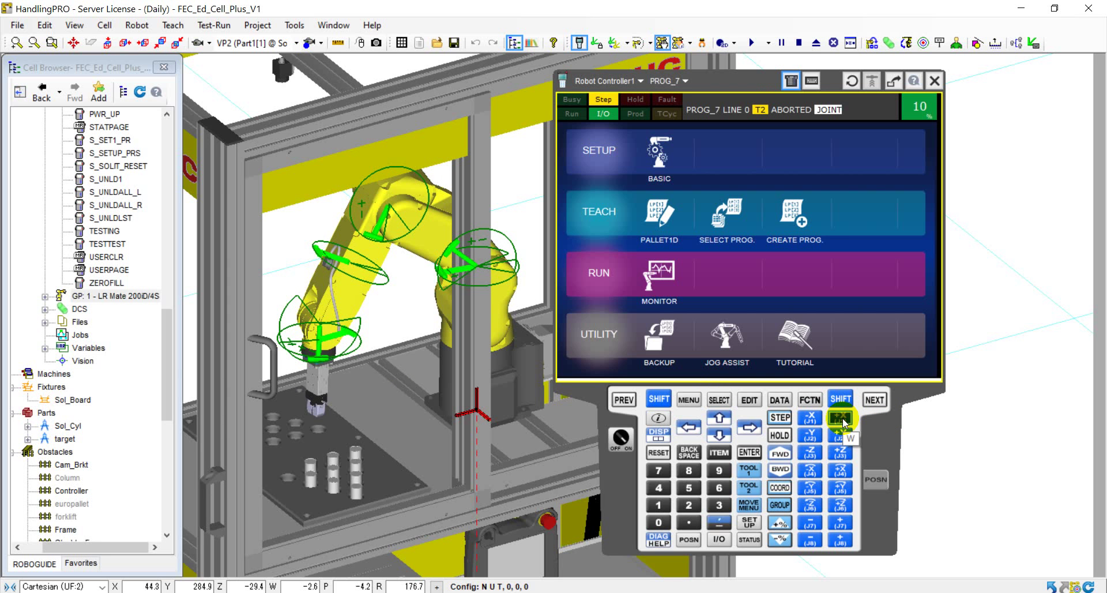
key("shift")
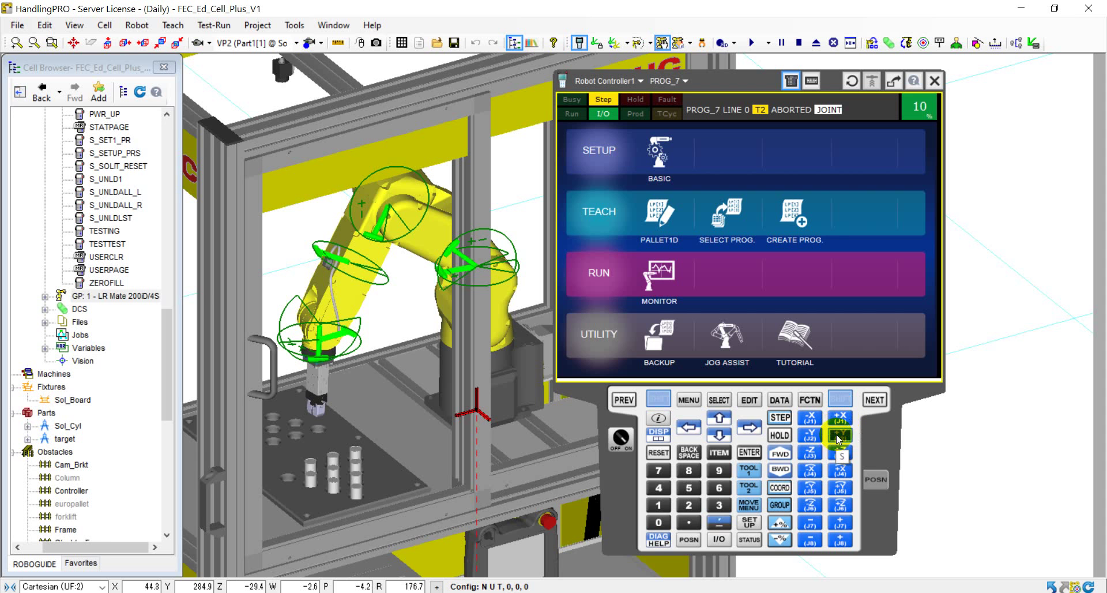
left_click_drag(816, 438, 839, 441)
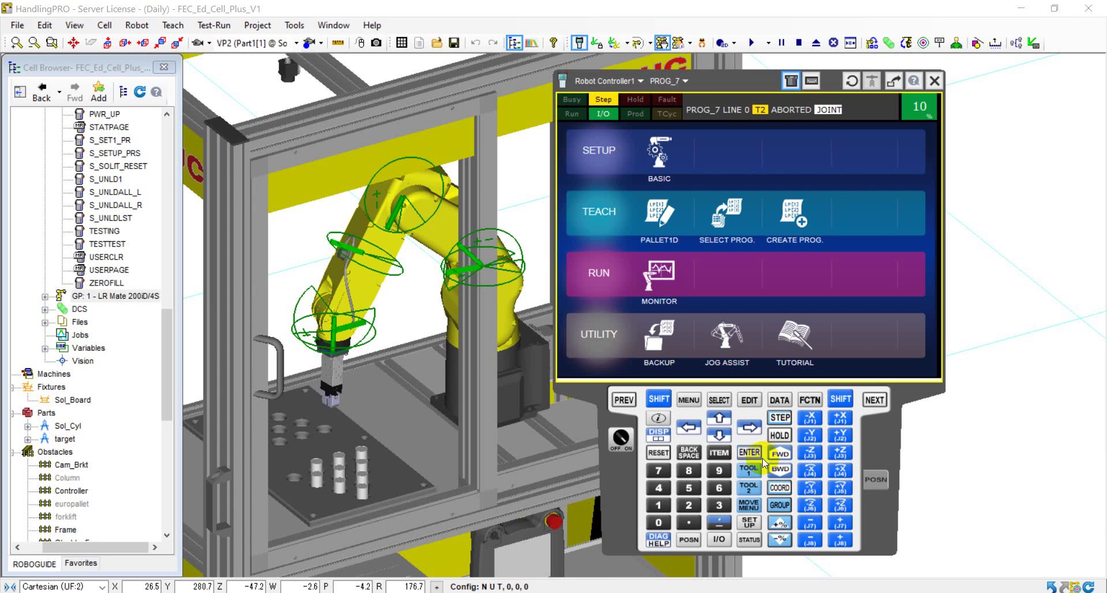
Switch the jog coordinate system to WORLD and jog the gripper straight down in the -Z direction towards the board.
left_click(780, 487)
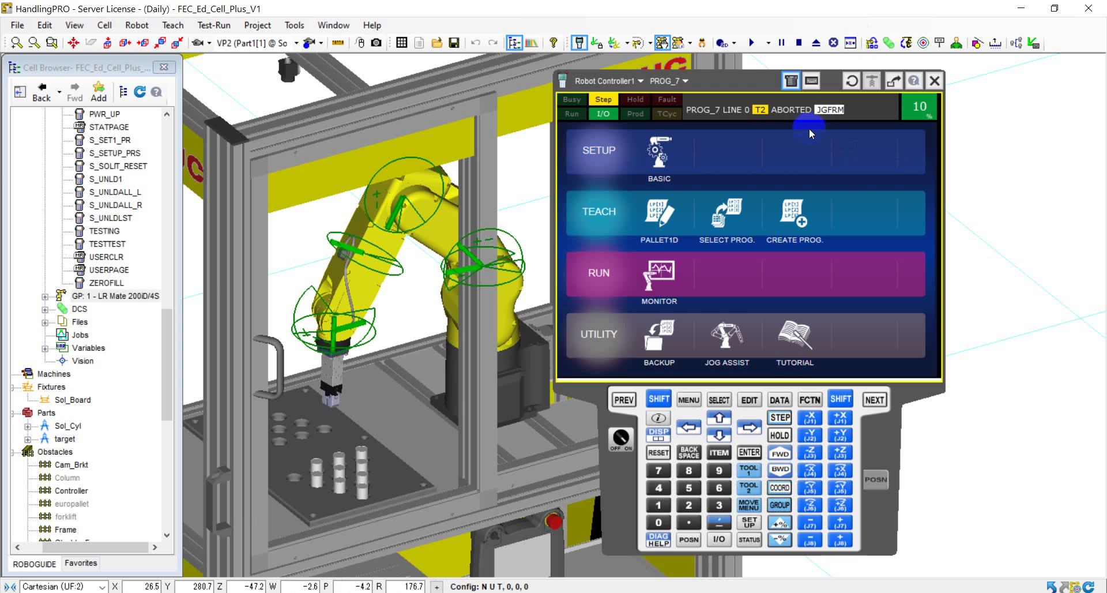
left_click(777, 488)
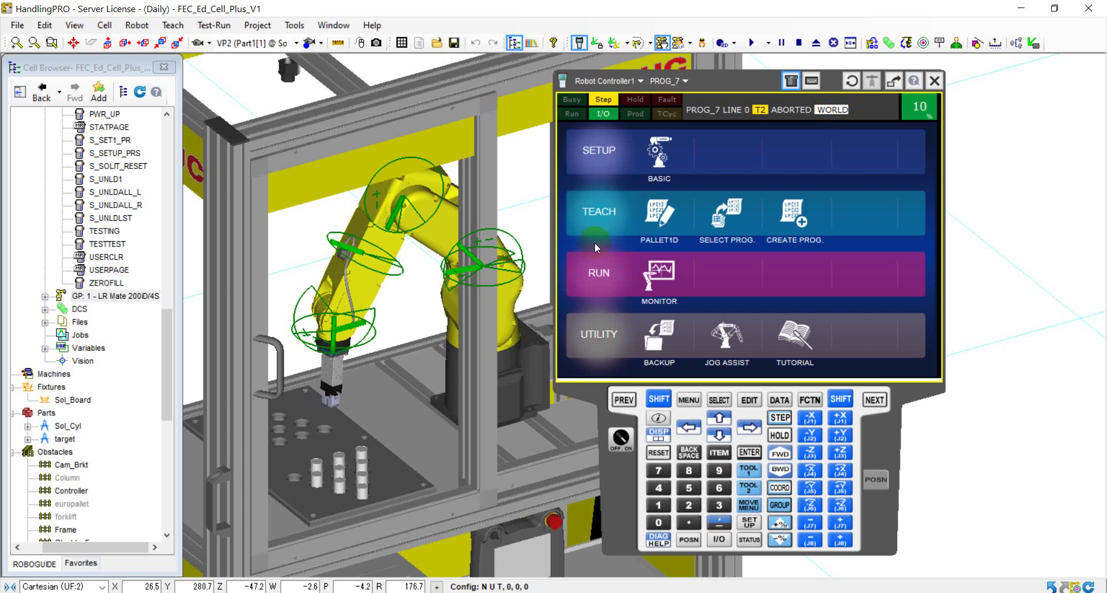
left_click(654, 404)
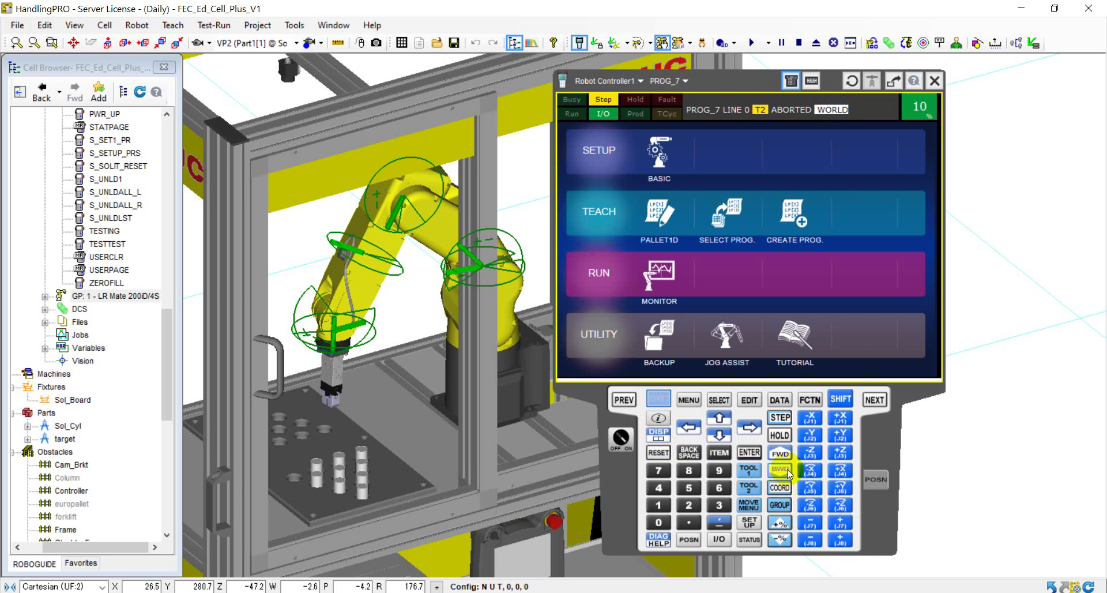
left_click(810, 455)
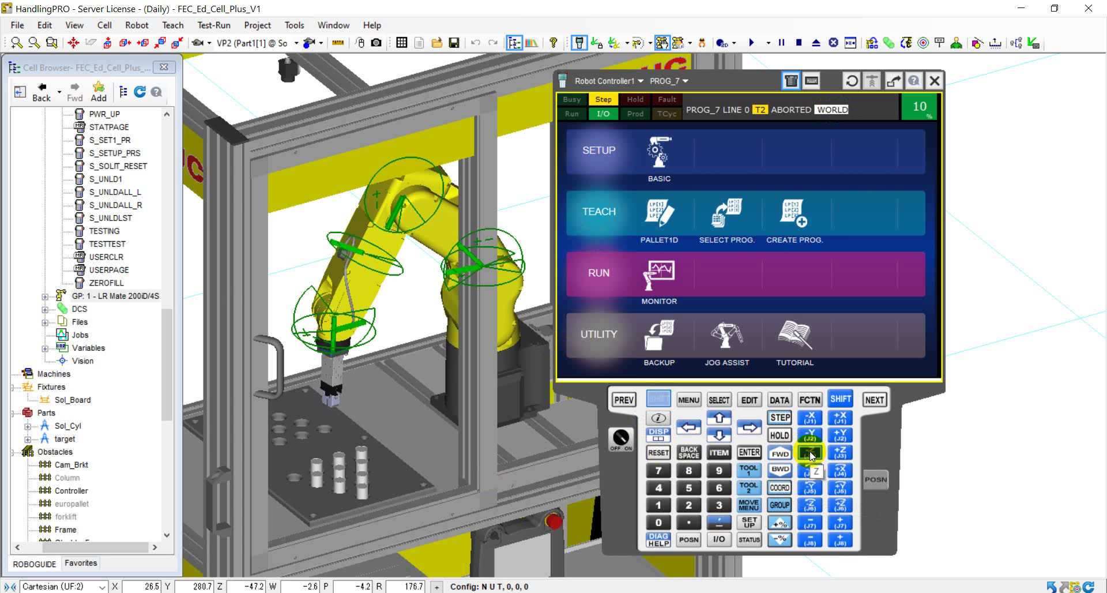
left_click(810, 456)
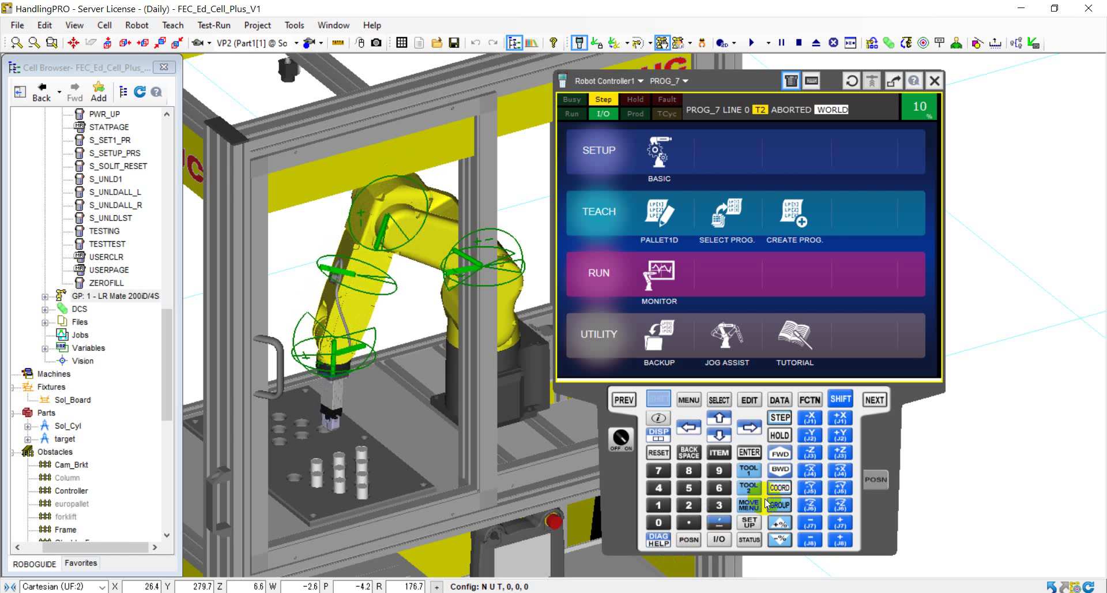
Jog the gripper up in +Z and rotate it in the negative direction about the WORLD X axis.
left_click(839, 454)
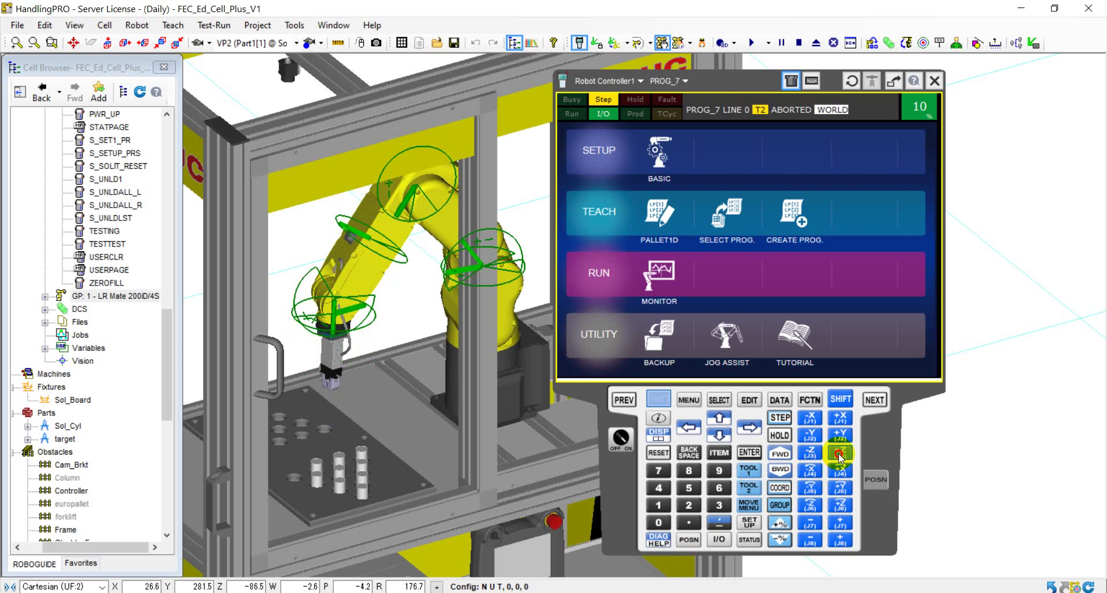
left_click(810, 523)
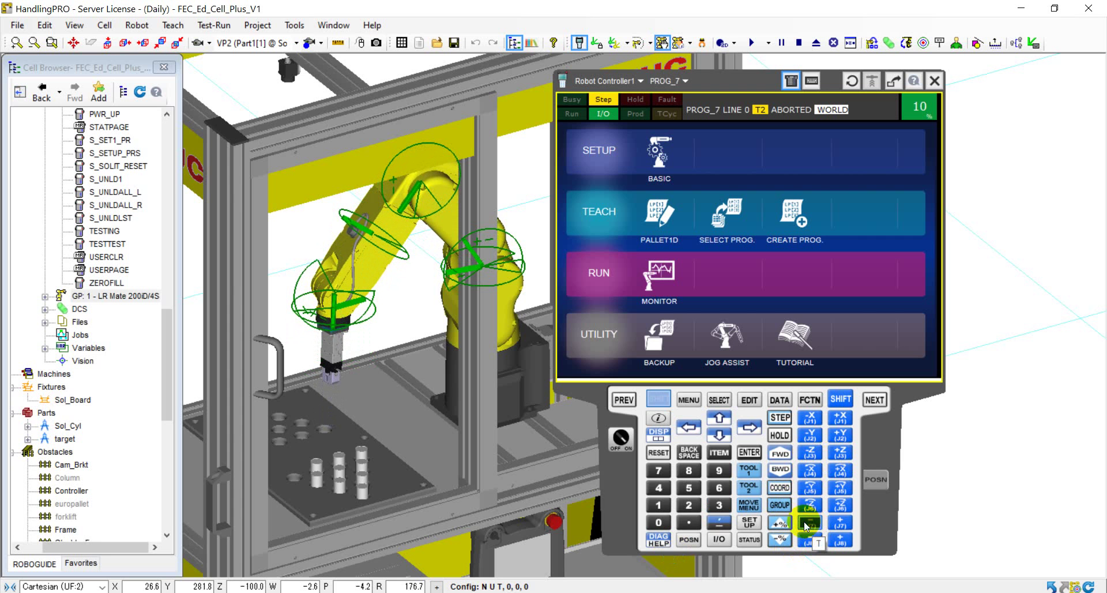
left_click(810, 487)
left_click(810, 471)
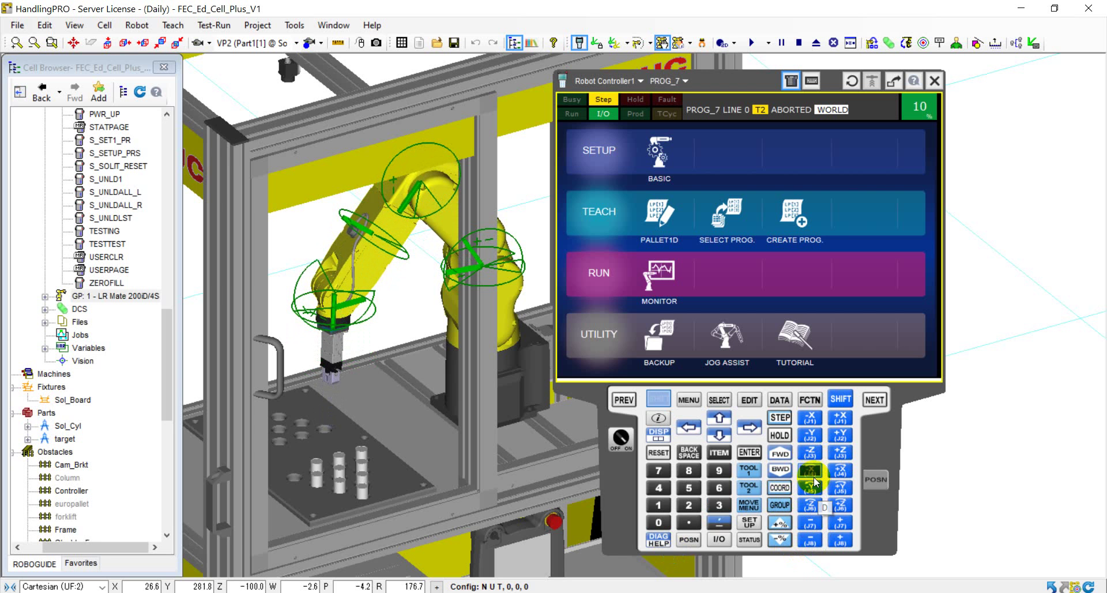
left_click(810, 471)
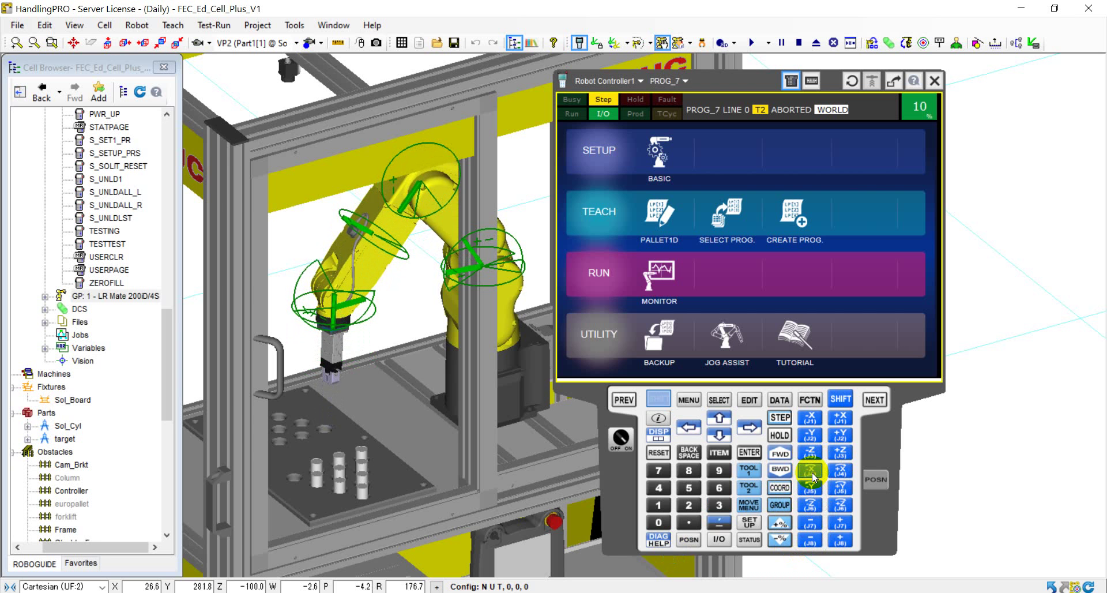
left_click(810, 471)
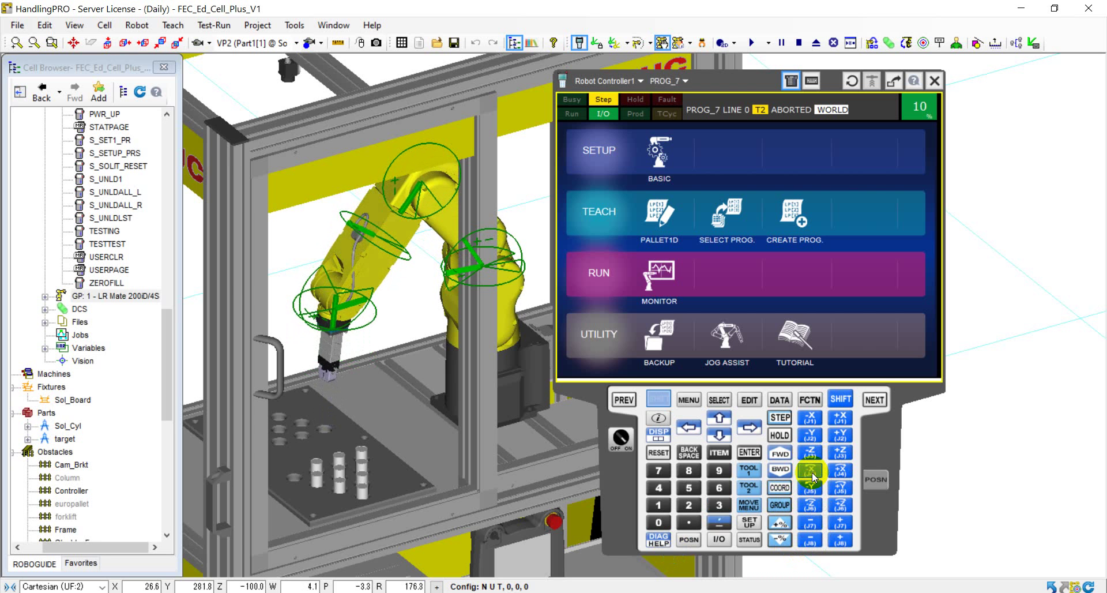
left_click(811, 471)
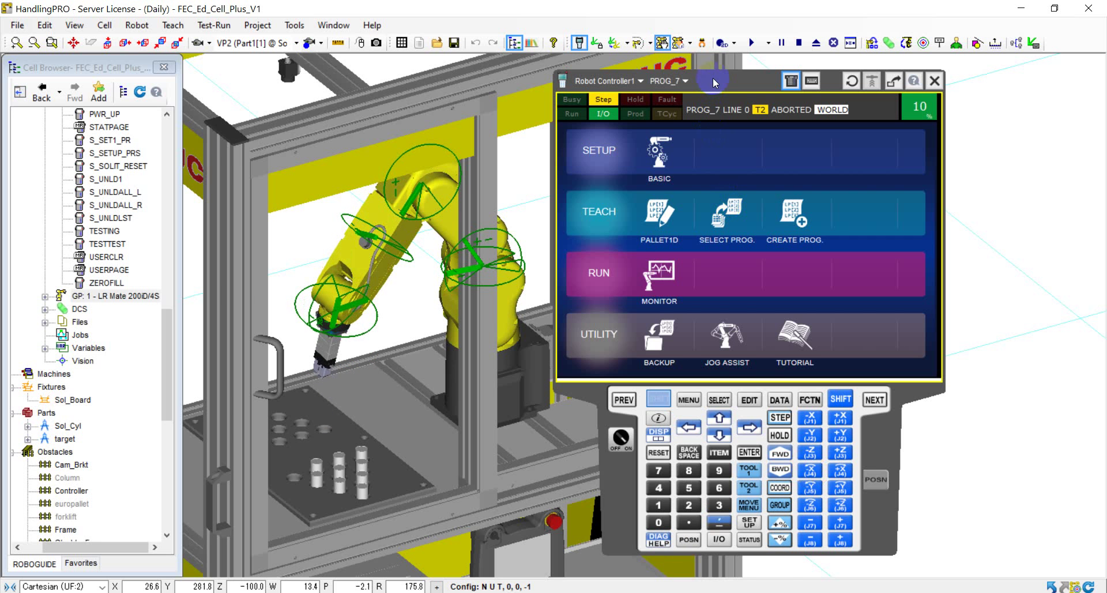
Move the teach pendant farther from the robot and rotate the gripper positively about X and both ways about the WORLD Y axis.
left_click_drag(715, 81, 806, 87)
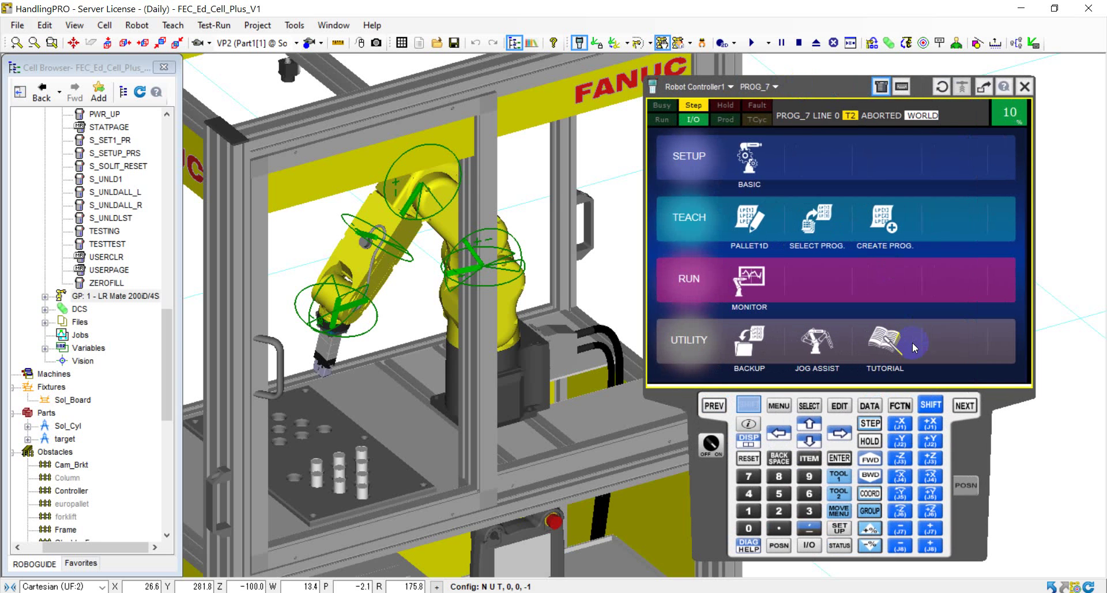
left_click(930, 477)
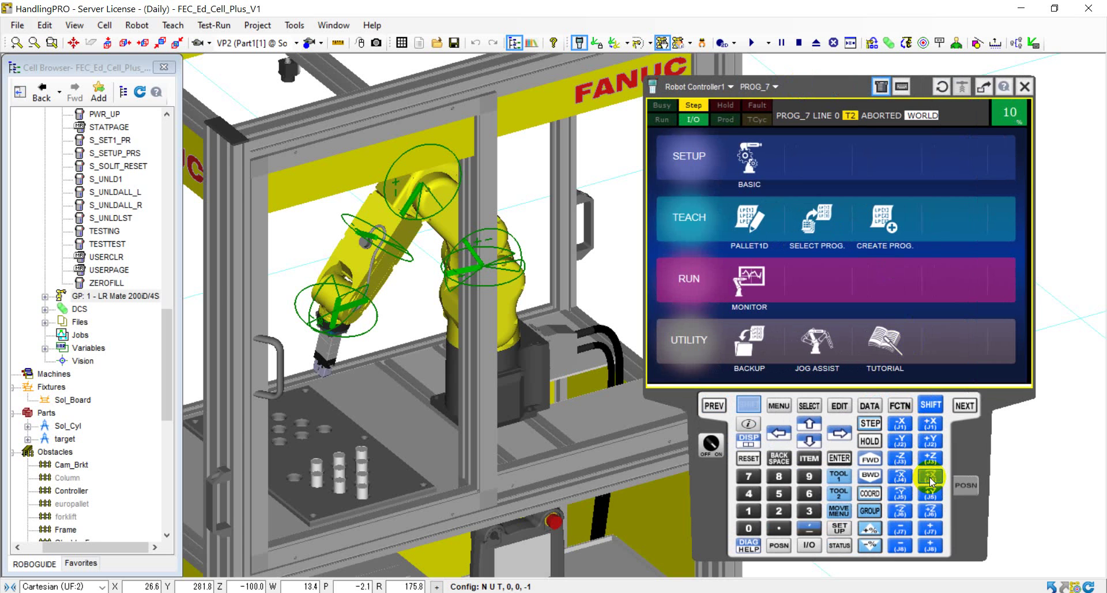
left_click_drag(929, 477, 900, 499)
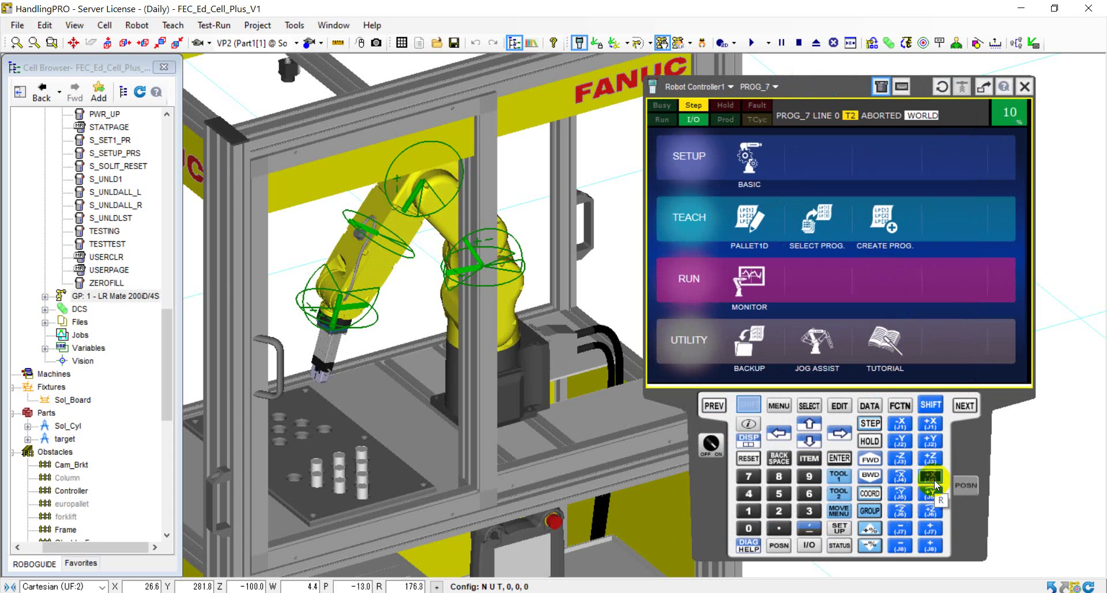
left_click_drag(934, 502, 934, 502)
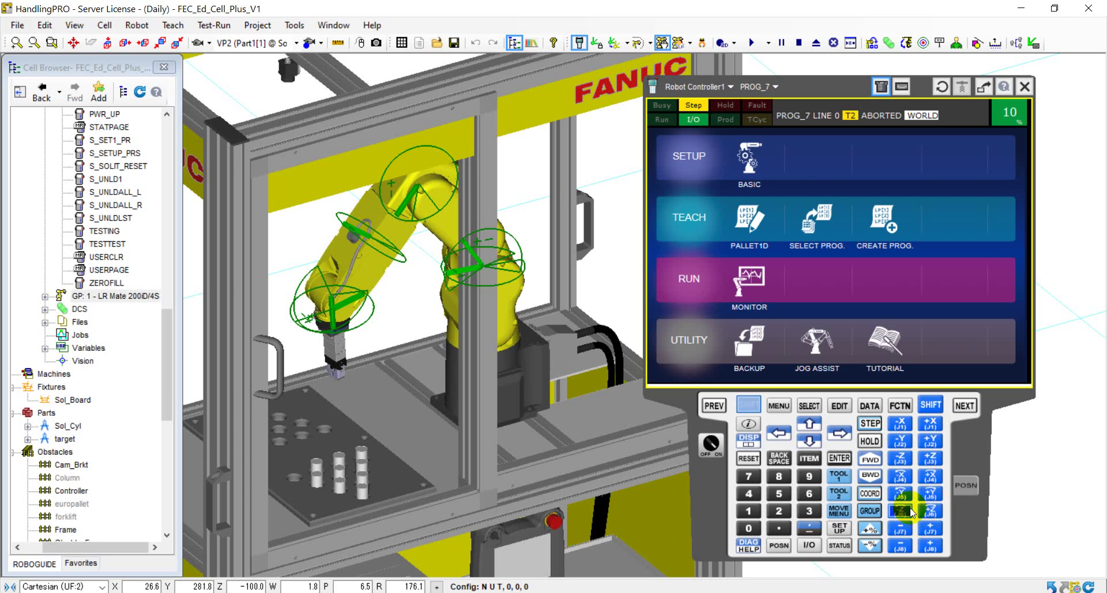
Rotate the gripper in the negative direction about the WORLD Z axis while raising the speed override to 25%.
left_click_drag(906, 517, 906, 517)
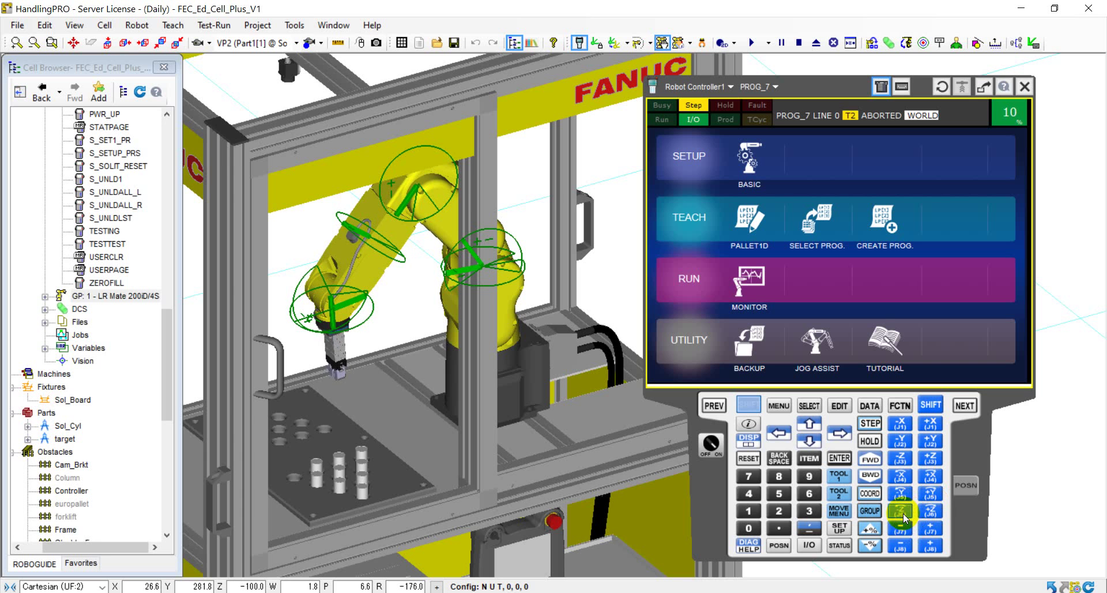
left_click_drag(904, 517, 904, 517)
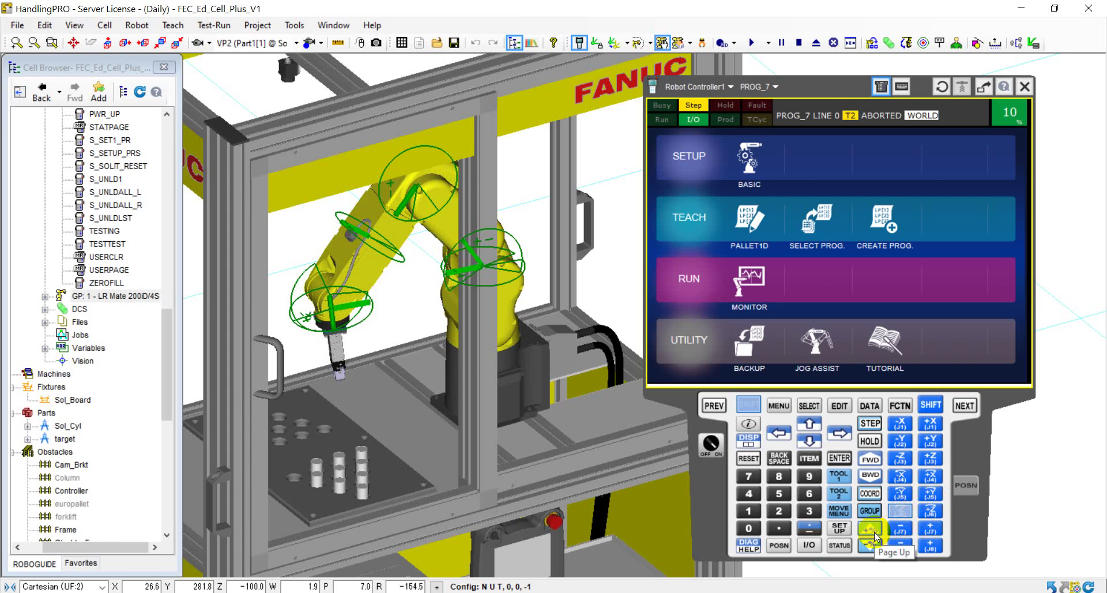
left_click(871, 528)
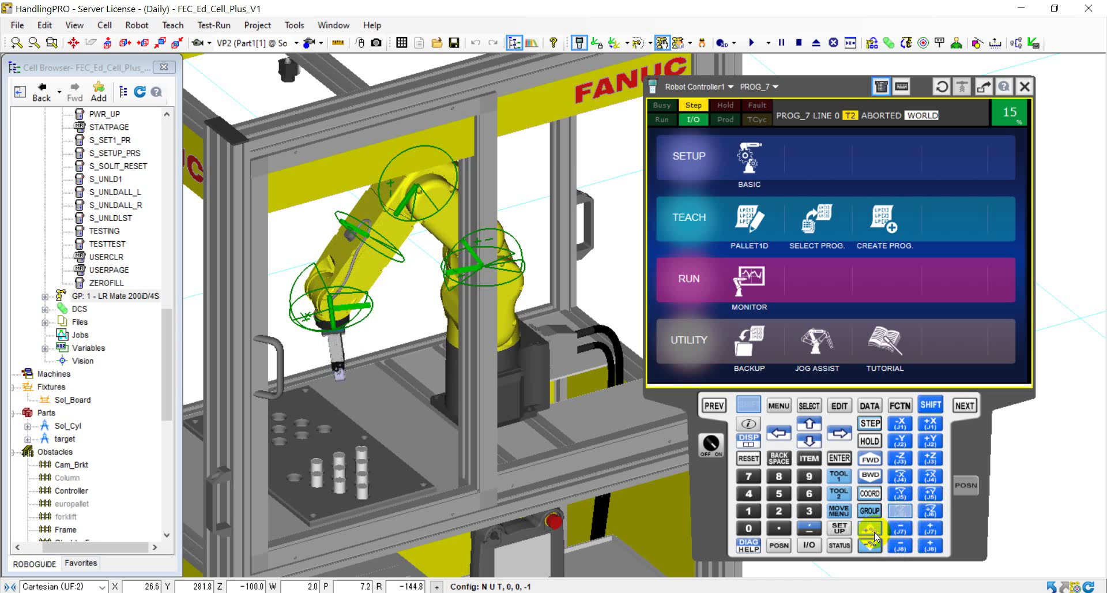
left_click(875, 533)
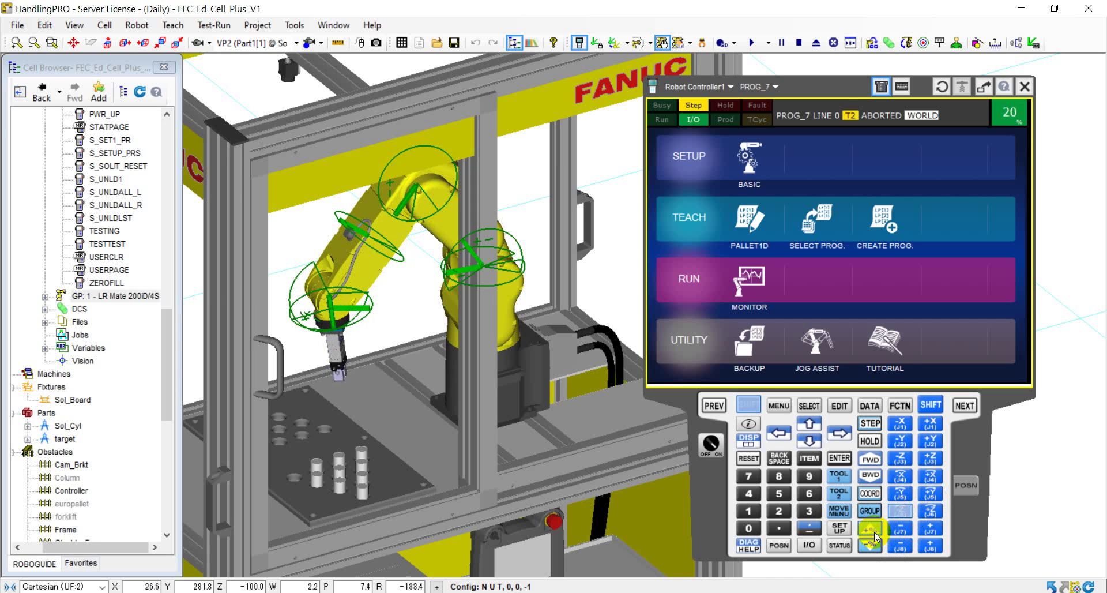
left_click(875, 533)
left_click(901, 480)
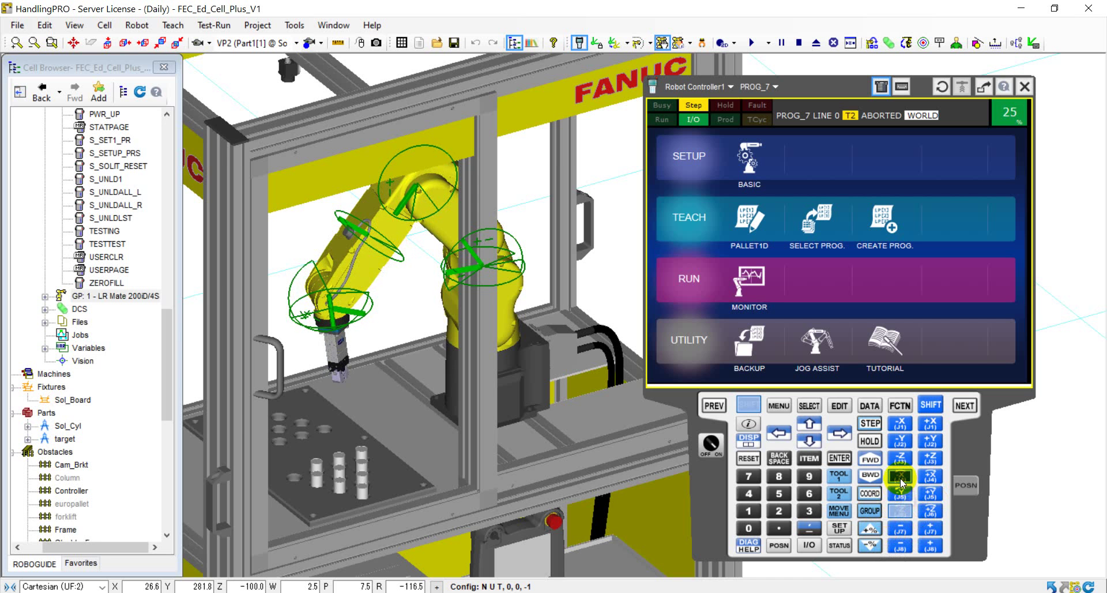
left_click(901, 494)
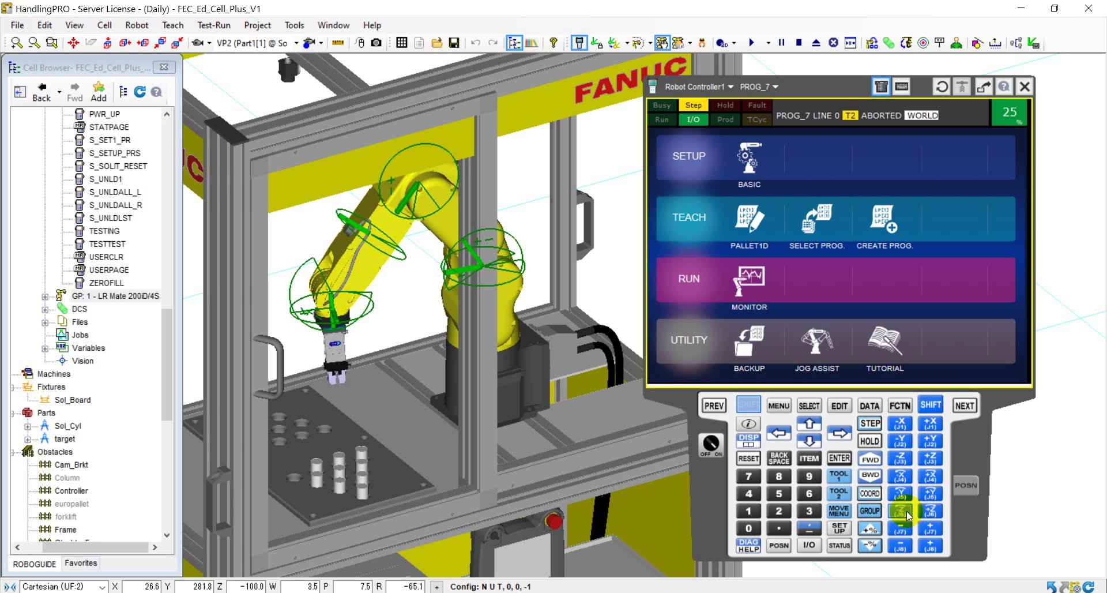
Rotate the gripper back a little in the positive direction about the WORLD Z axis.
left_click(929, 511)
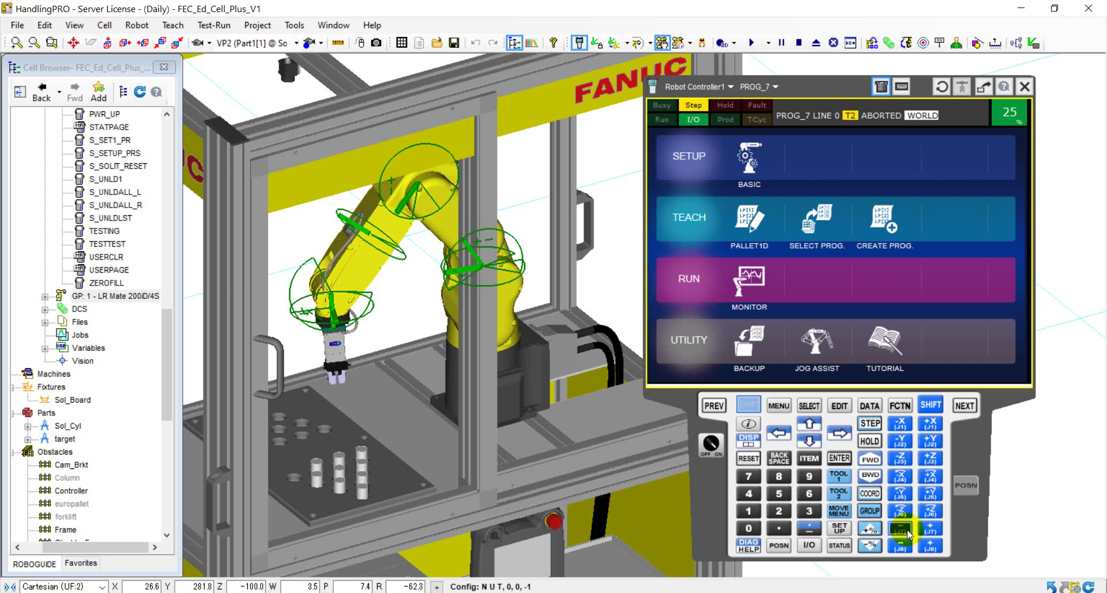
left_click(930, 513)
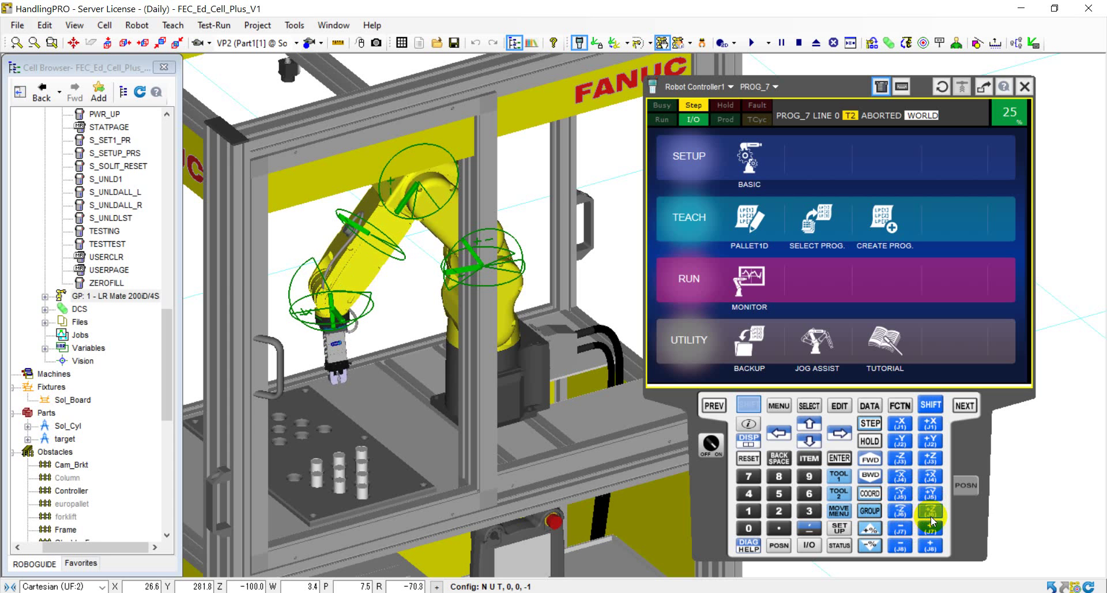
left_click(907, 483)
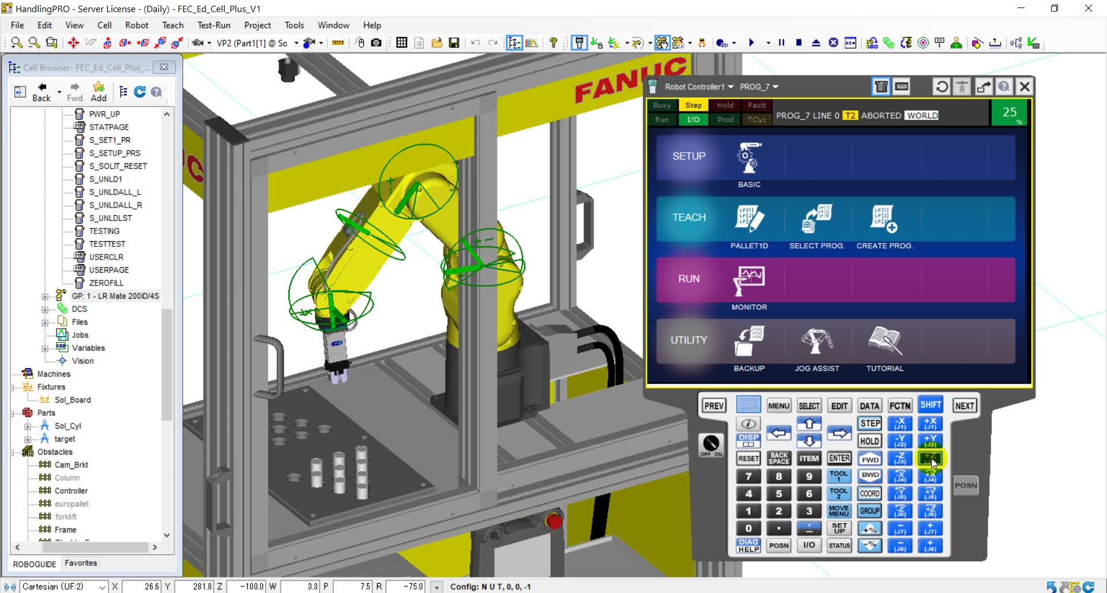
Jog the gripper linearly in the WORLD +X direction and across the board in the +Y direction.
left_click(931, 426)
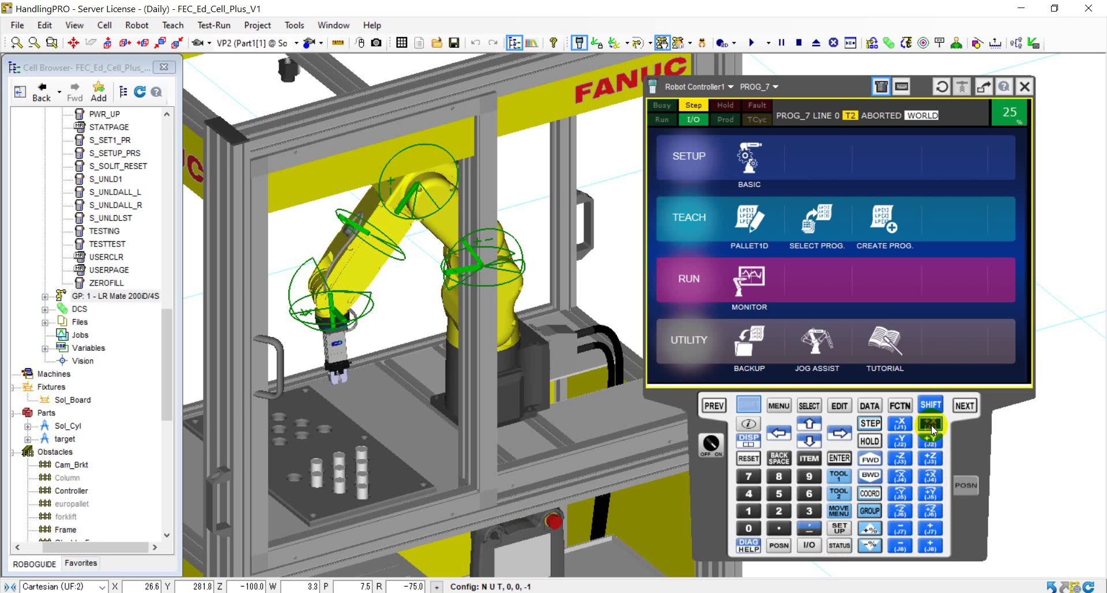
left_click(930, 427)
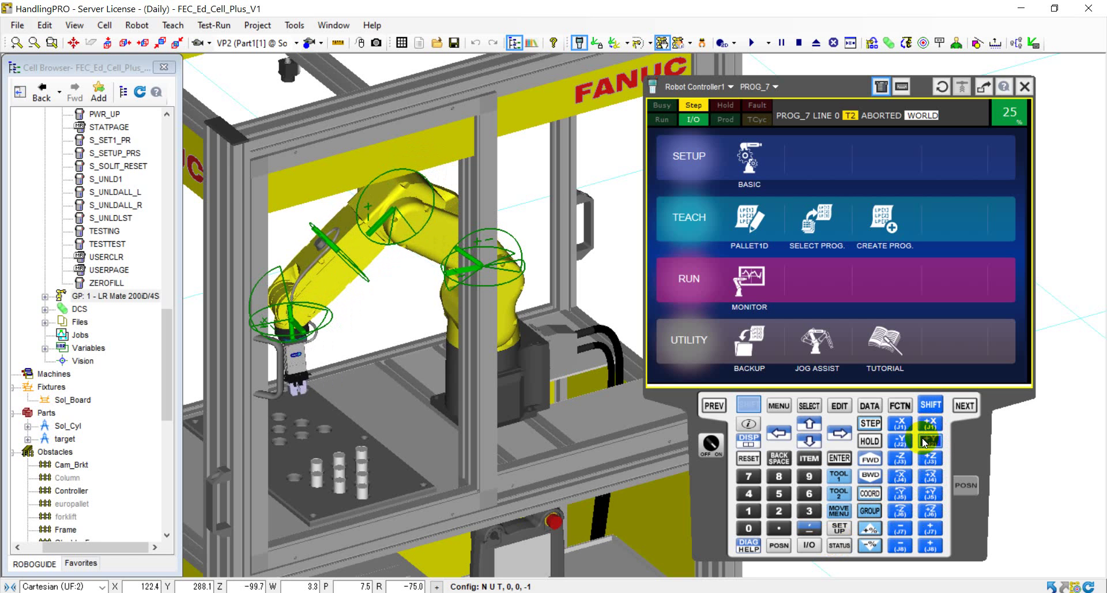
left_click(929, 441)
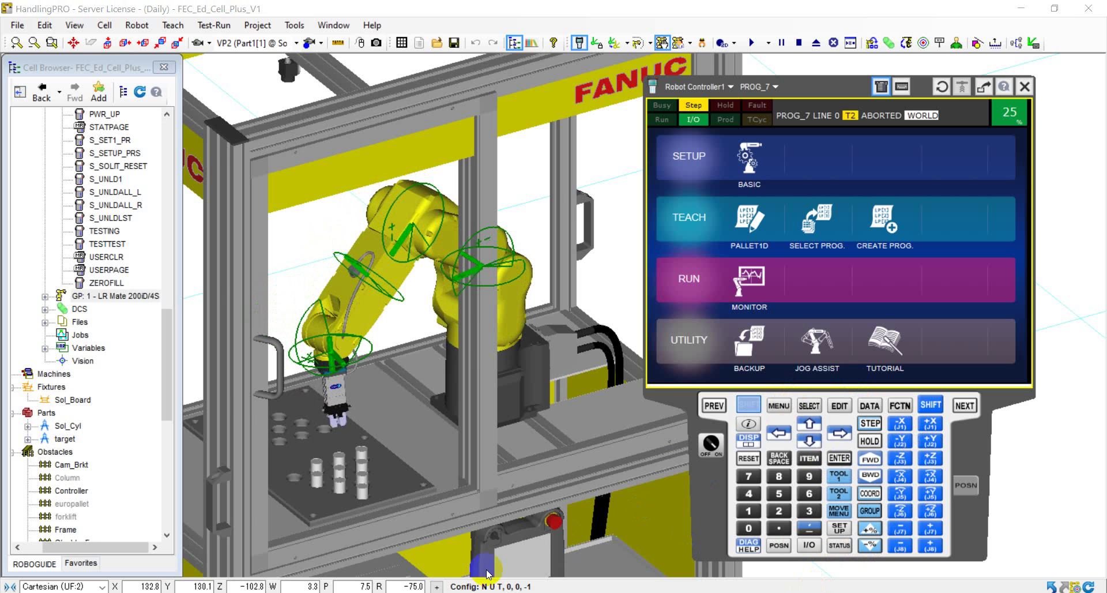
left_click(646, 489)
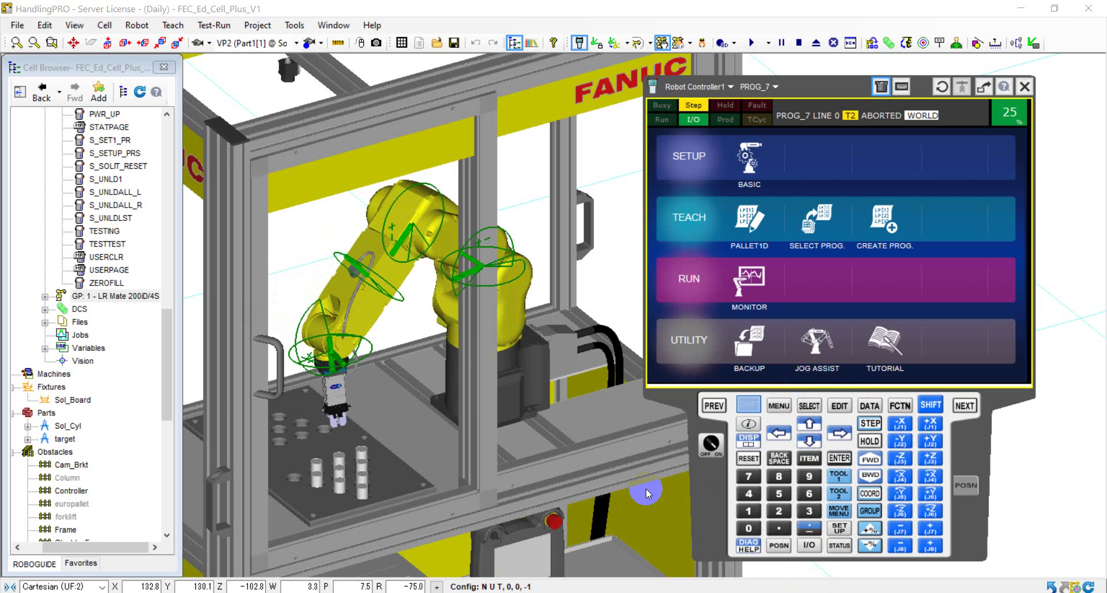
left_click(645, 384)
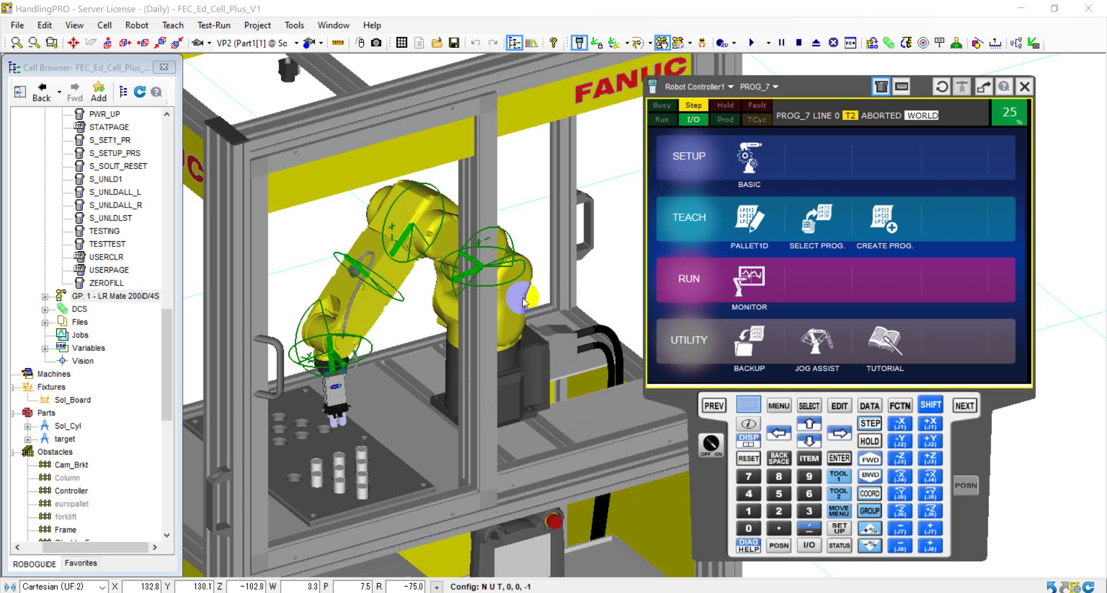
left_click(498, 293)
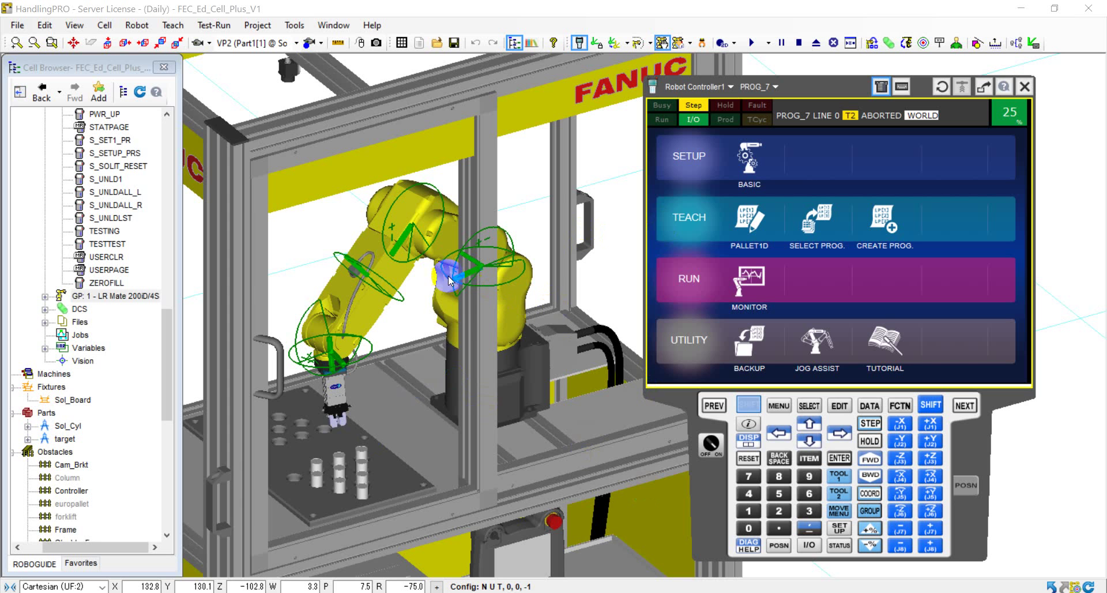
left_click(388, 299)
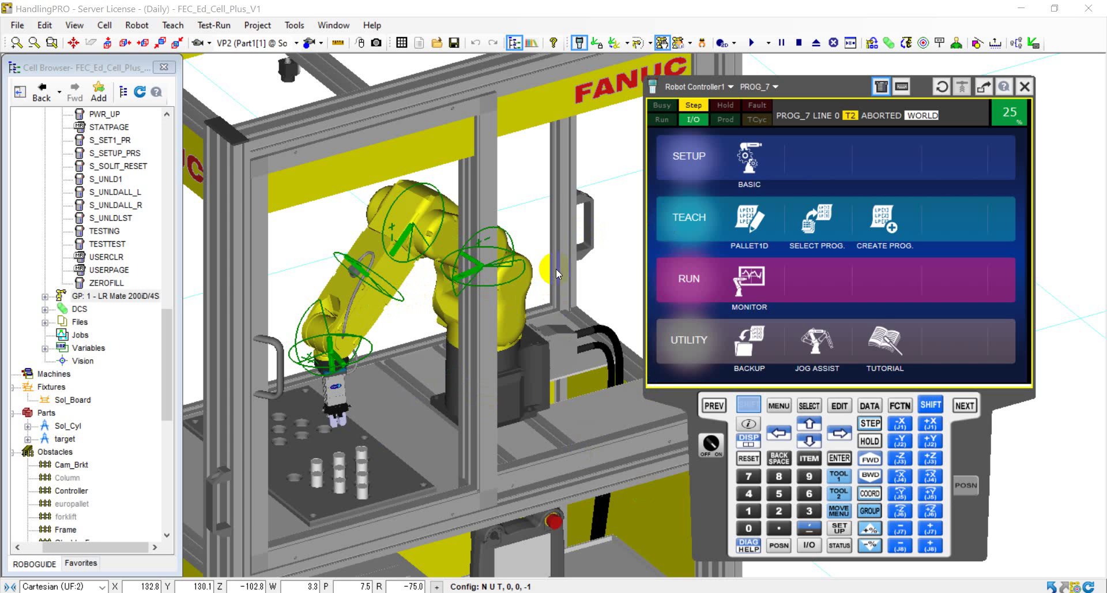